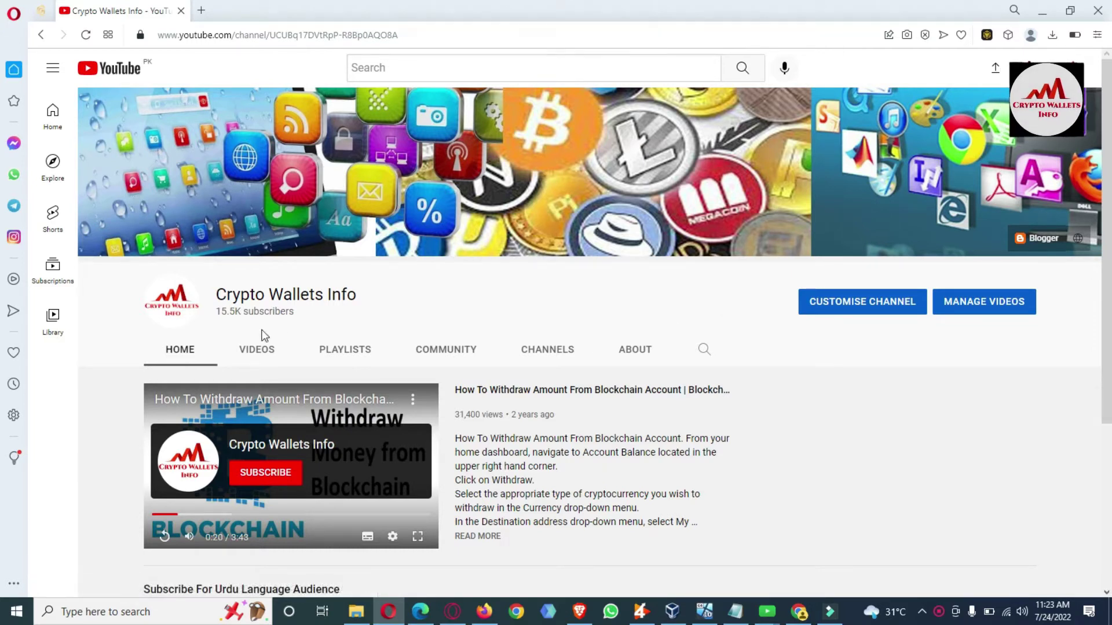
Browse the Crypto Wallets Info uploads, then return Home with the featured video paused at its end
{"action": "left_click", "coordinate": [257, 353]}
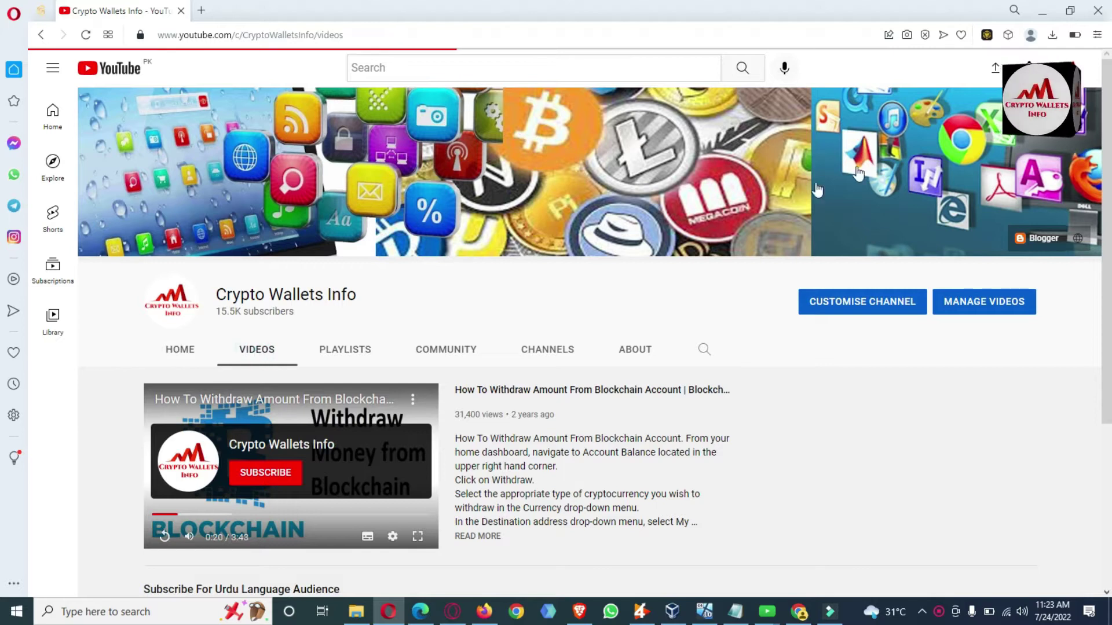
{"action": "scroll", "coordinate": [87, 290], "scroll_direction": "down", "scroll_amount": 1}
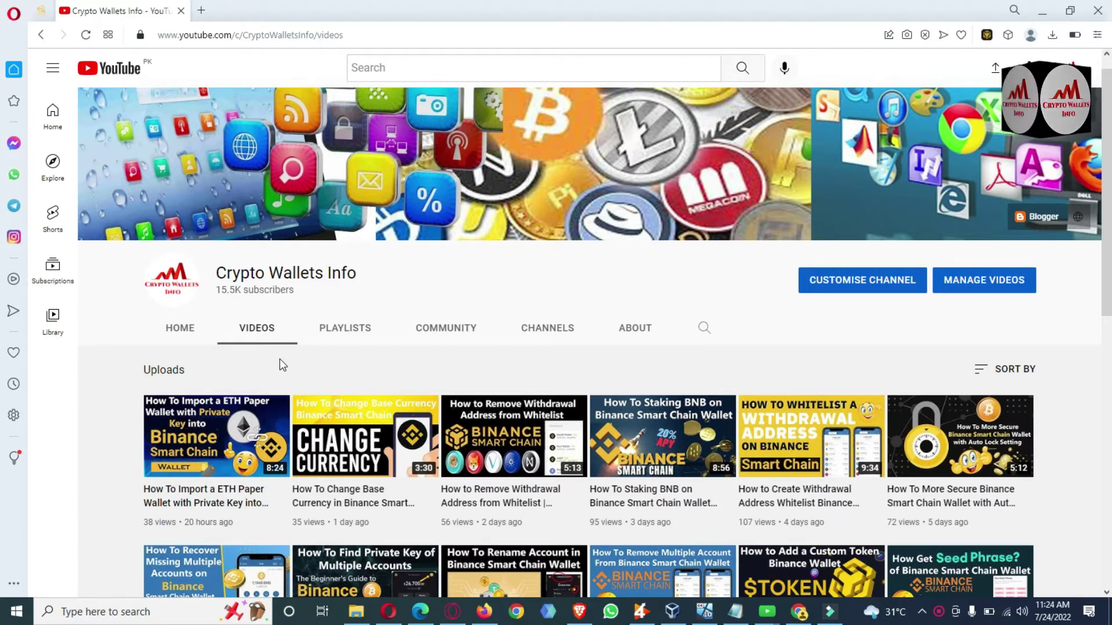
{"action": "left_click", "coordinate": [184, 328]}
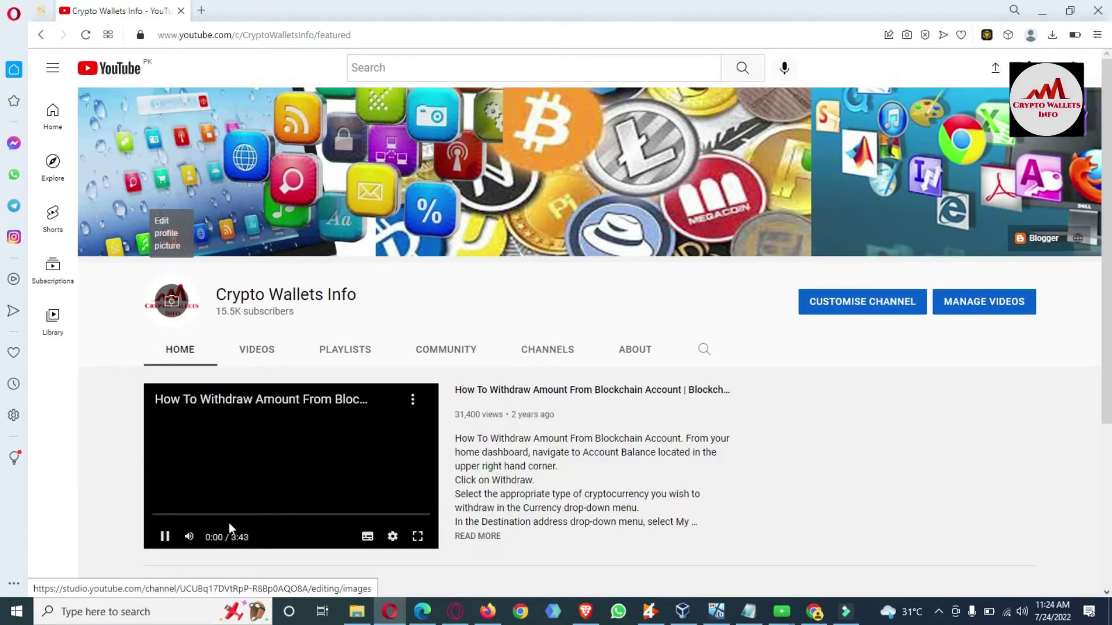
{"action": "left_click", "coordinate": [165, 535]}
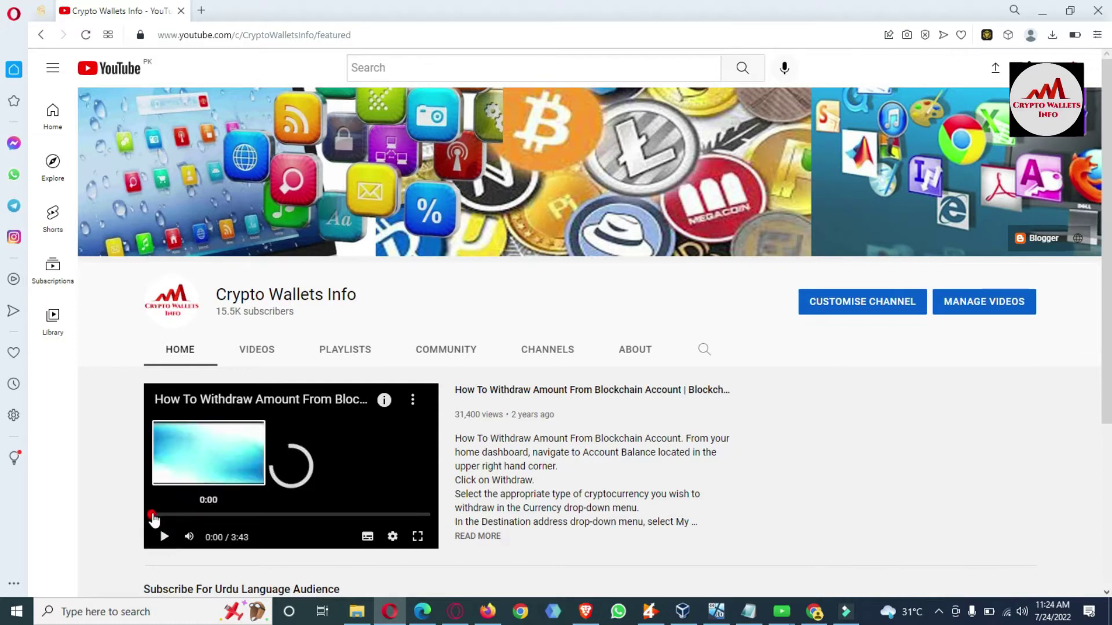
{"action": "left_click", "coordinate": [430, 514]}
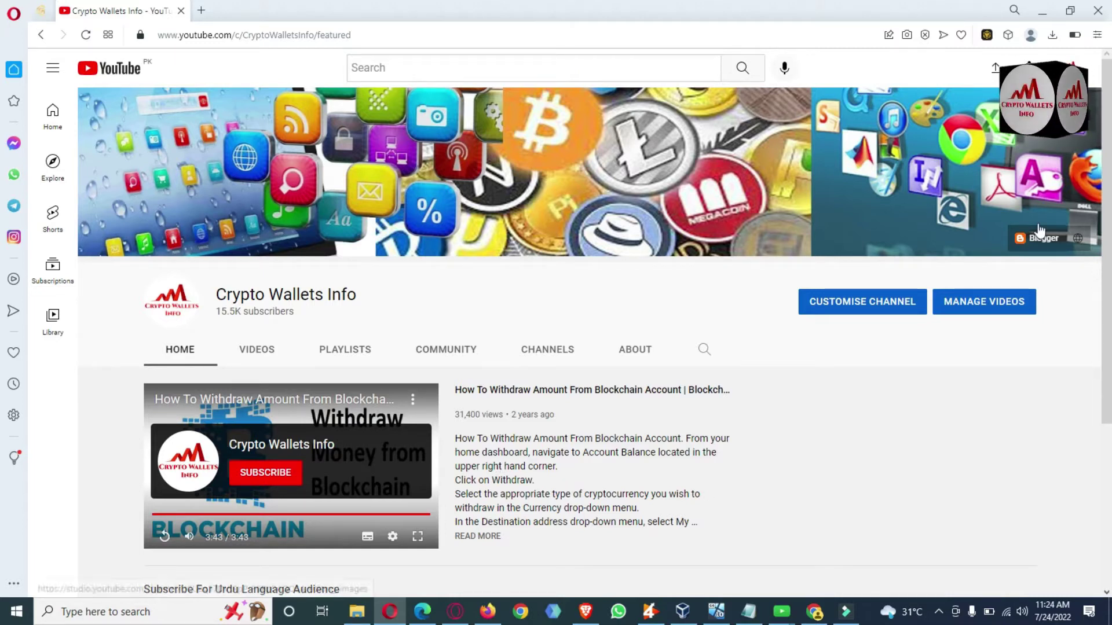
{"action": "left_click_drag", "start_coordinate": [1104, 167], "coordinate": [1107, 336]}
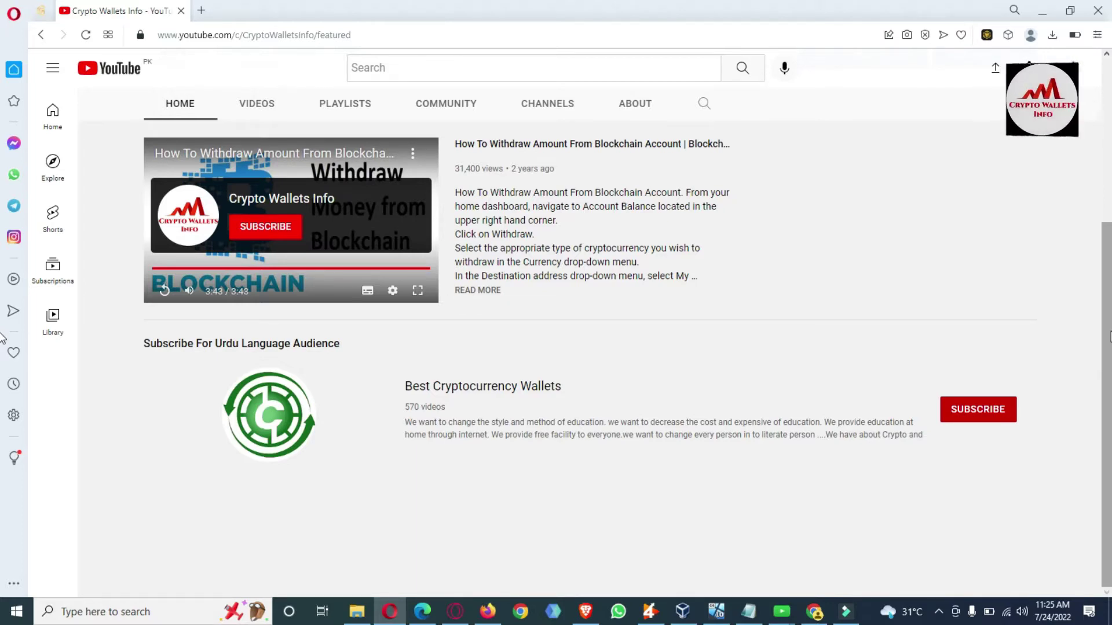
{"action": "scroll", "coordinate": [556, 289], "scroll_direction": "up", "scroll_amount": 5}
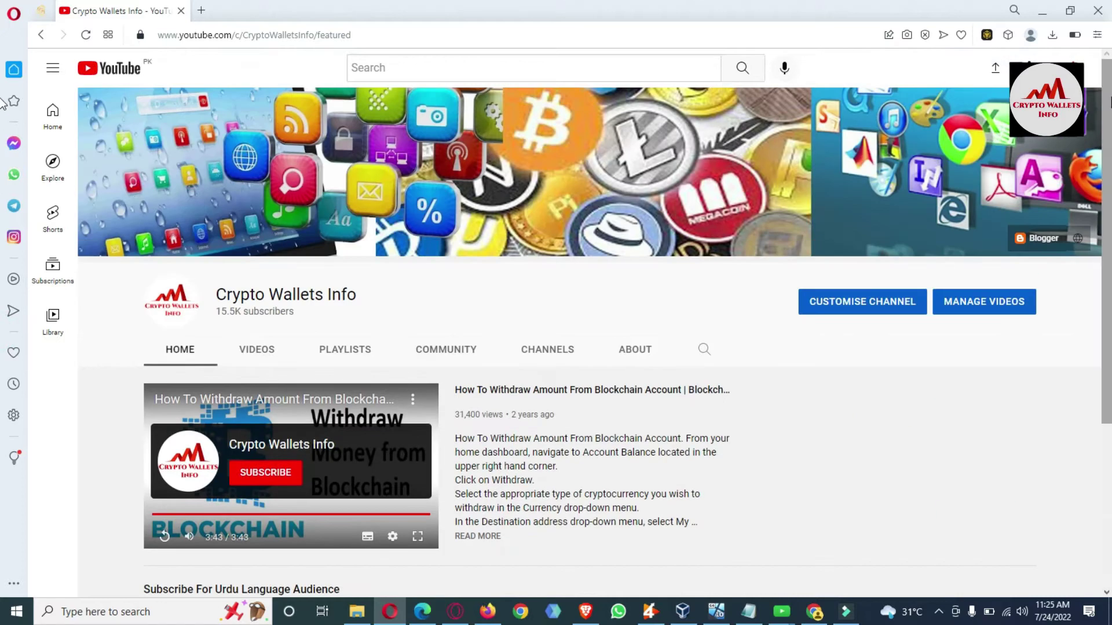
Unlock Binance Wallet with the wallet password, showing Account 0's 0.00 ETH balance
{"action": "left_click", "coordinate": [986, 35]}
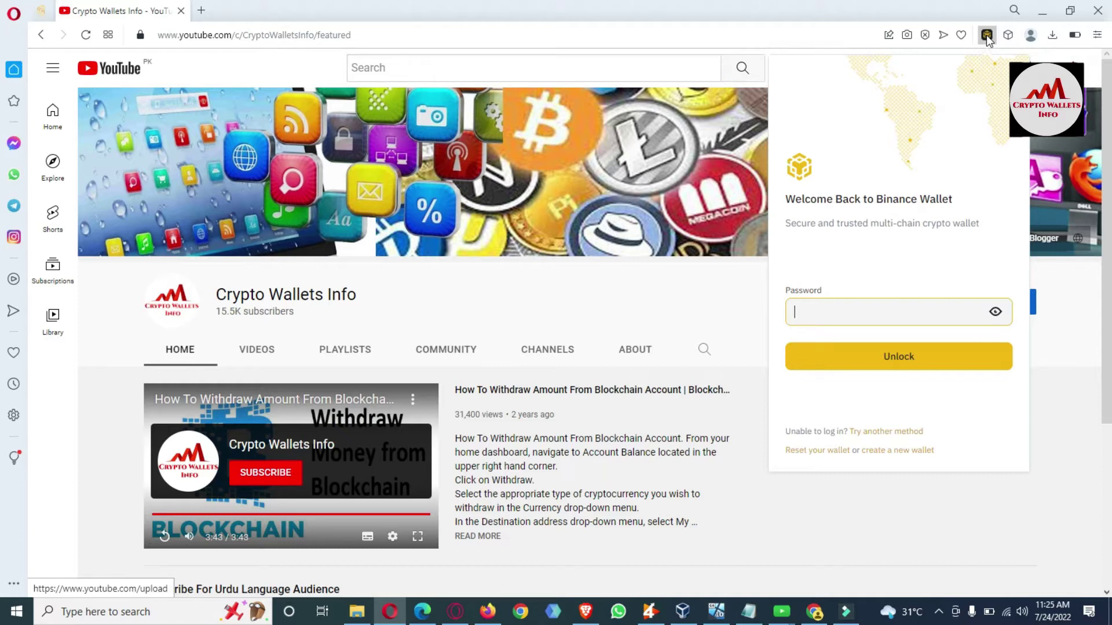
{"action": "type", "text": "•••••"}
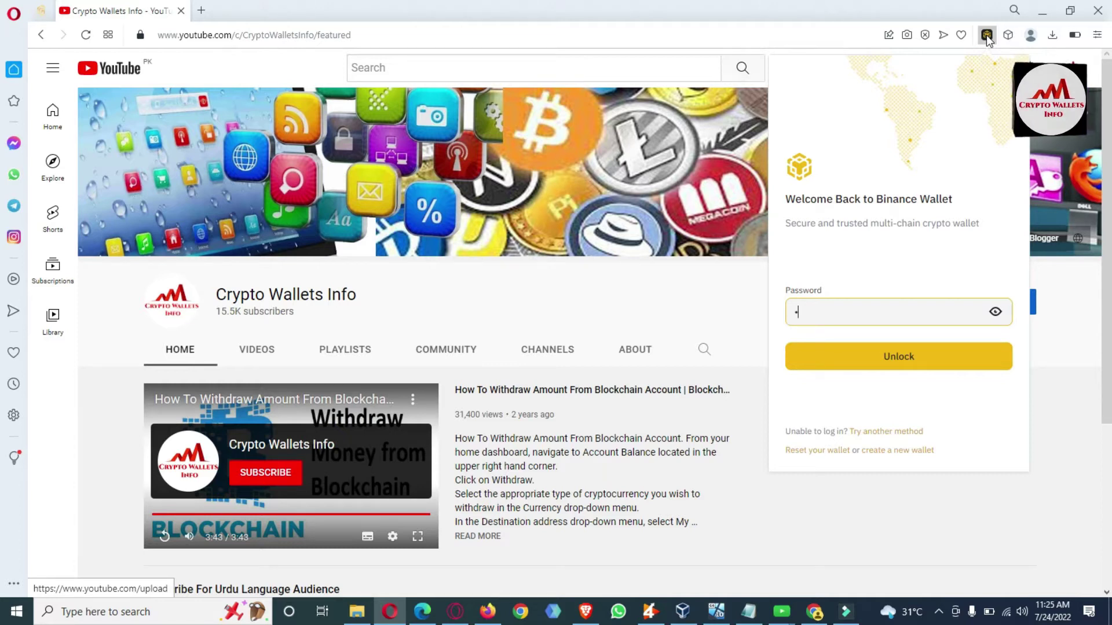
{"action": "type", "text": "••••"}
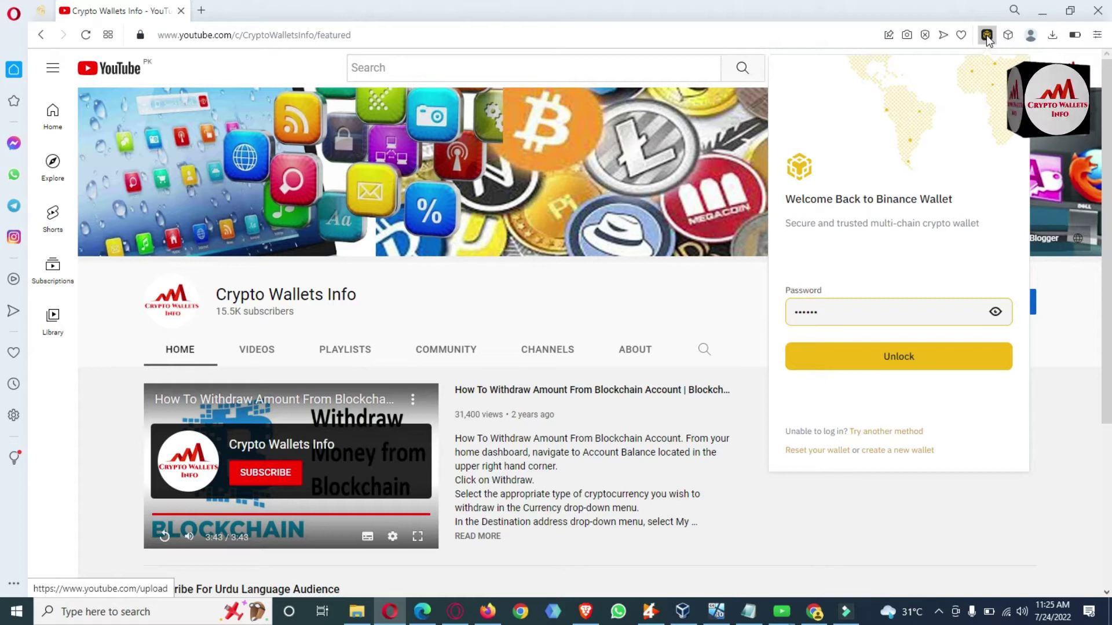
{"action": "type", "text": "••••"}
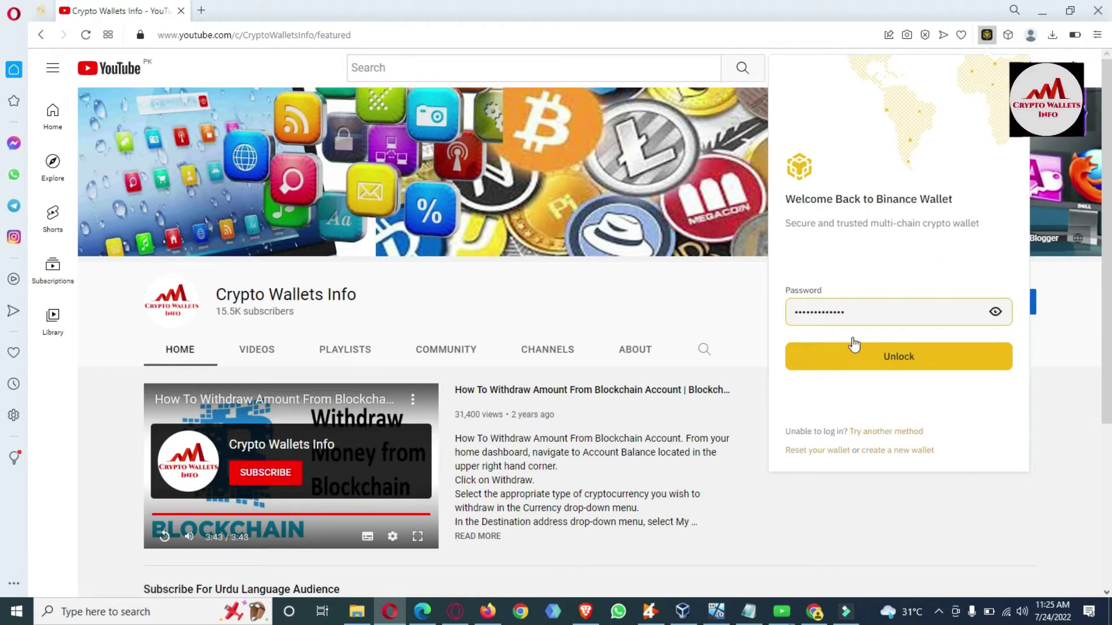
{"action": "left_click", "coordinate": [904, 359]}
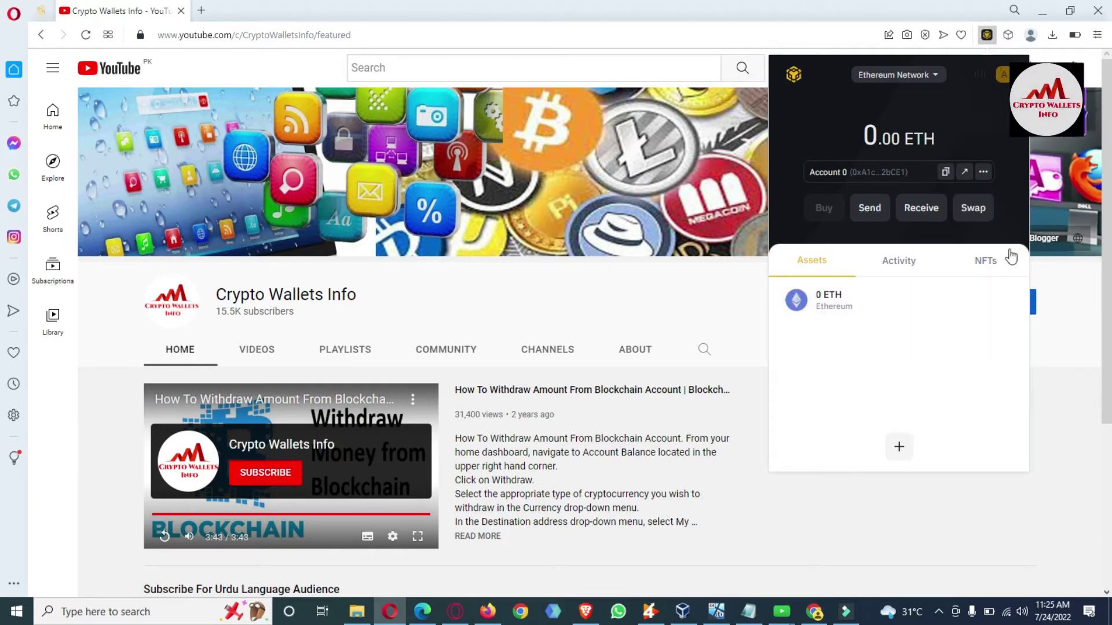
Scroll the My Account list and select the imported Account 1
{"action": "left_click", "coordinate": [1003, 77]}
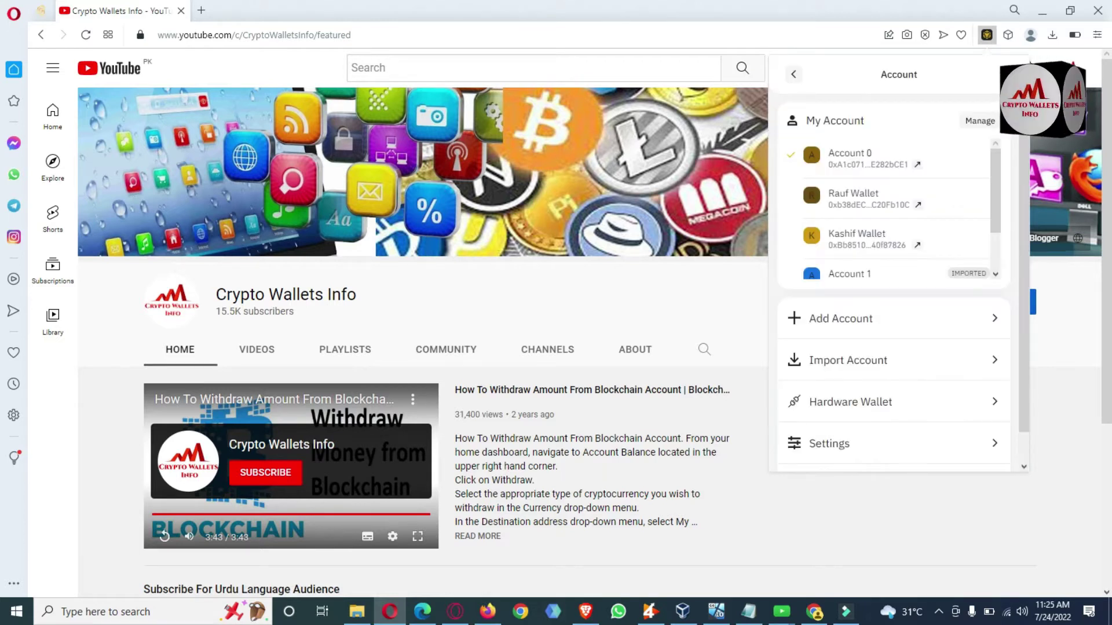
{"action": "mouse_move", "coordinate": [993, 171]}
{"action": "left_mouse_down"}
{"action": "mouse_move", "coordinate": [993, 228]}
{"action": "mouse_move", "coordinate": [992, 162]}
{"action": "left_mouse_up"}
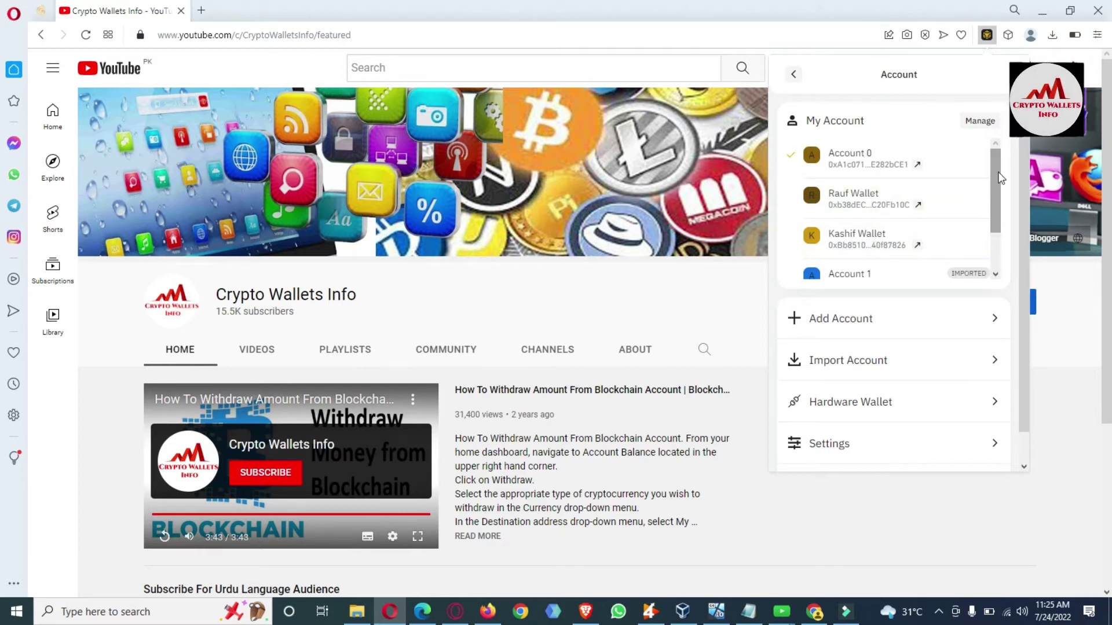
{"action": "left_click_drag", "start_coordinate": [1000, 178], "coordinate": [1006, 254]}
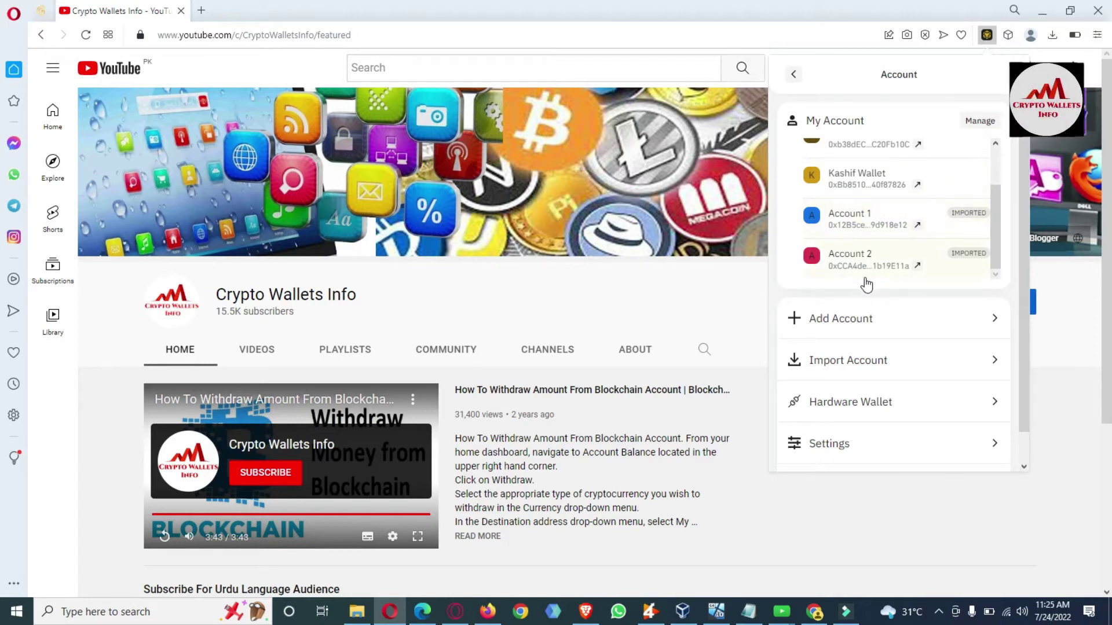
{"action": "left_click_drag", "start_coordinate": [992, 209], "coordinate": [1005, 257]}
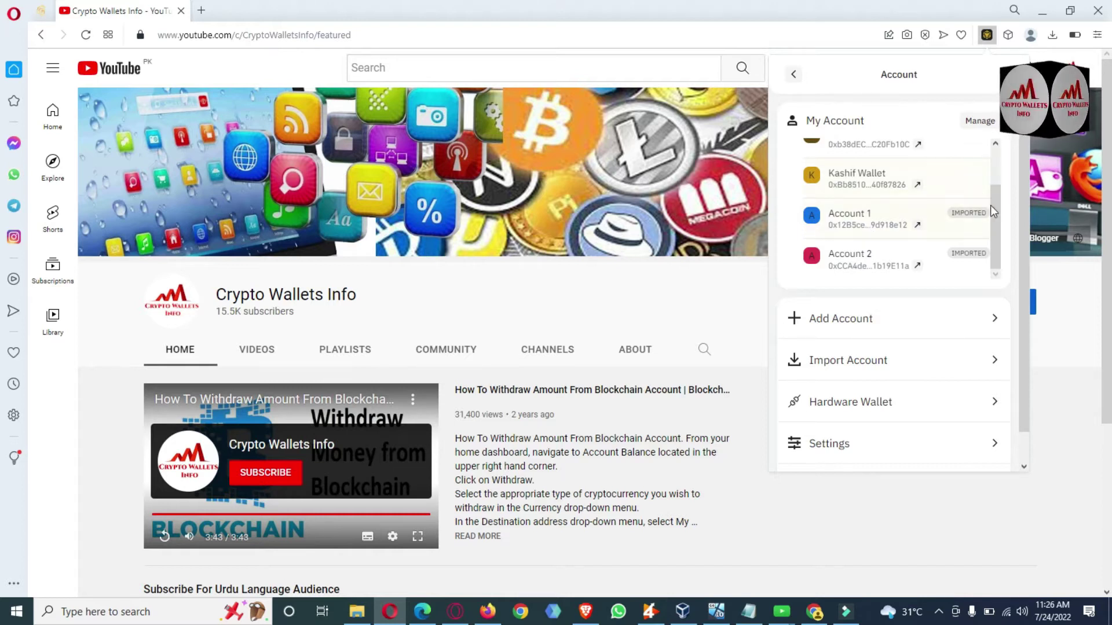
{"action": "left_click_drag", "start_coordinate": [991, 208], "coordinate": [1004, 171]}
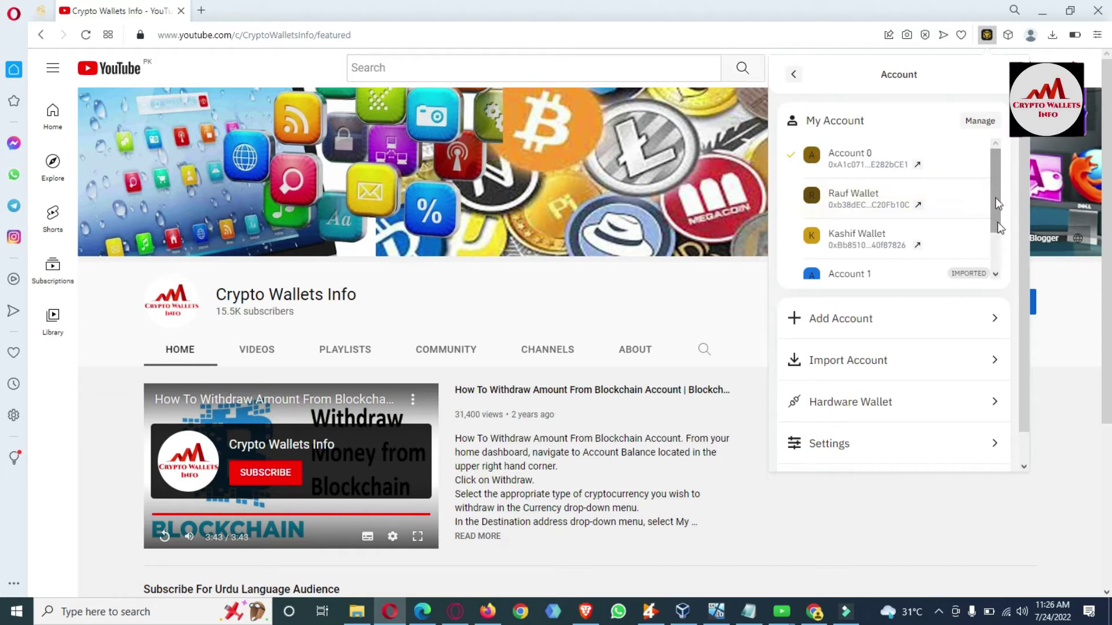
{"action": "scroll", "coordinate": [995, 207], "scroll_direction": "down", "scroll_amount": 1}
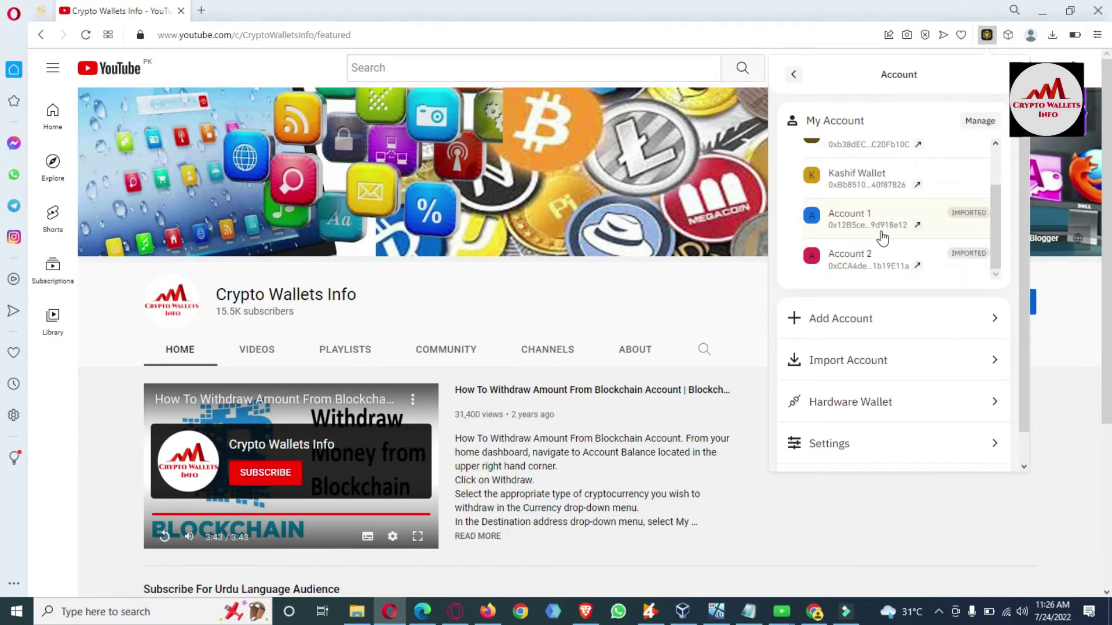
{"action": "left_click_drag", "start_coordinate": [995, 235], "coordinate": [991, 176]}
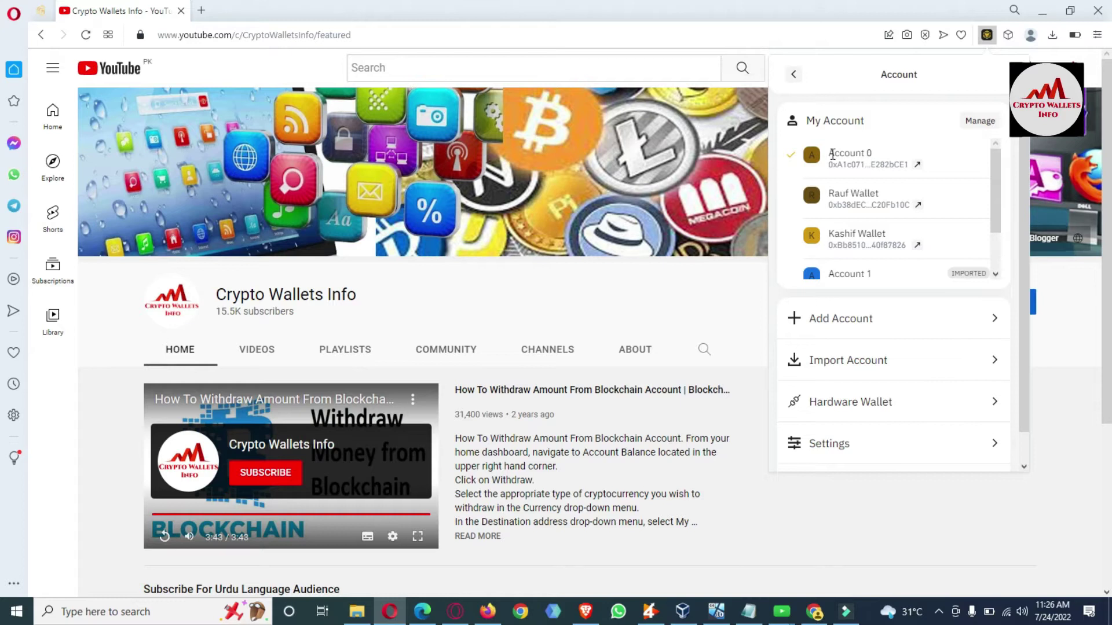
{"action": "left_click_drag", "start_coordinate": [994, 179], "coordinate": [994, 193]}
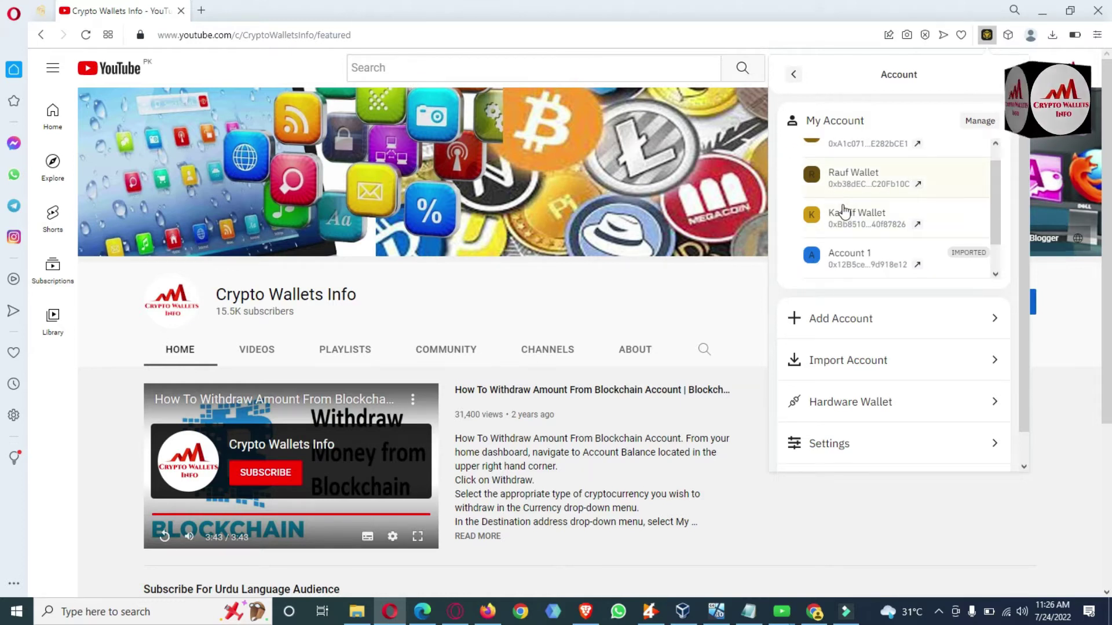
{"action": "scroll", "coordinate": [868, 220], "scroll_direction": "down", "scroll_amount": 1}
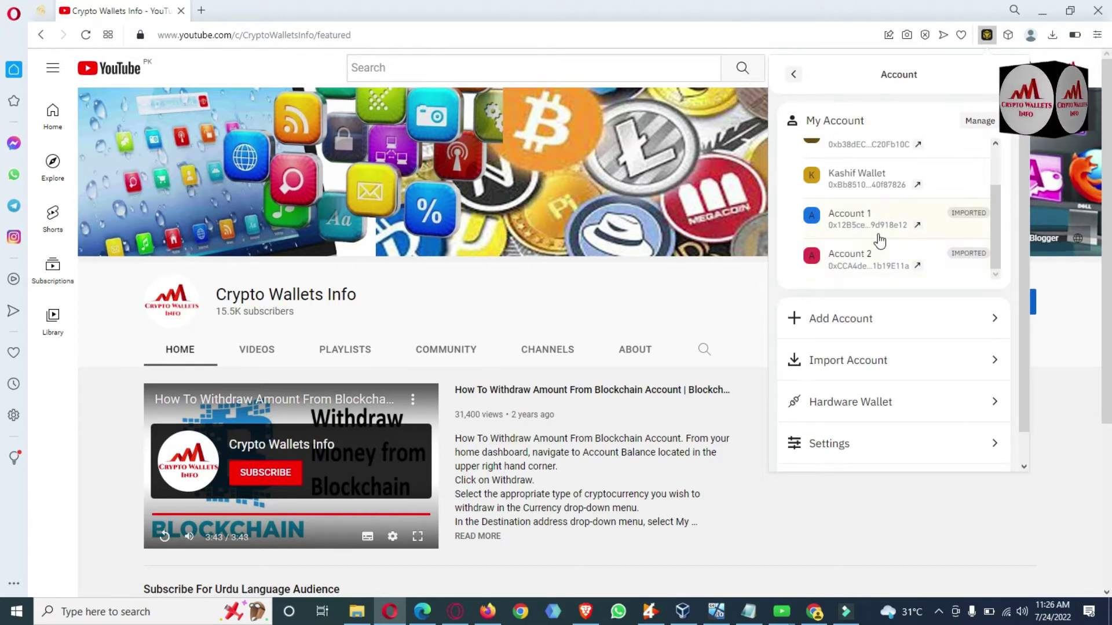
{"action": "left_click", "coordinate": [857, 225]}
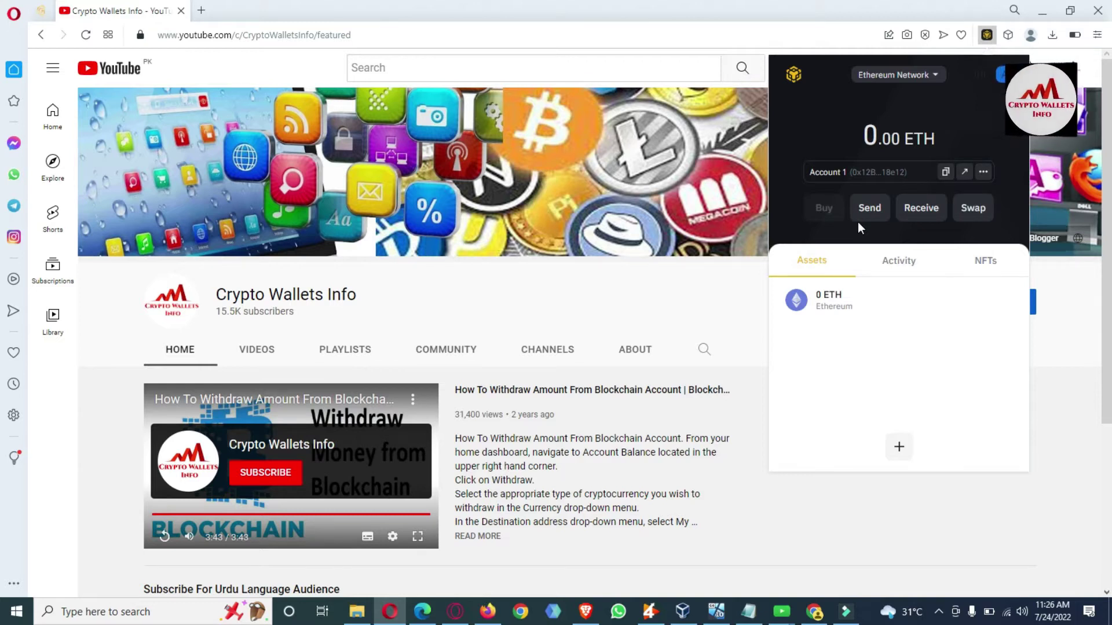
Open Account 1's Export Private Key page, cancelling the Remove dialog along the way
{"action": "left_click", "coordinate": [983, 173]}
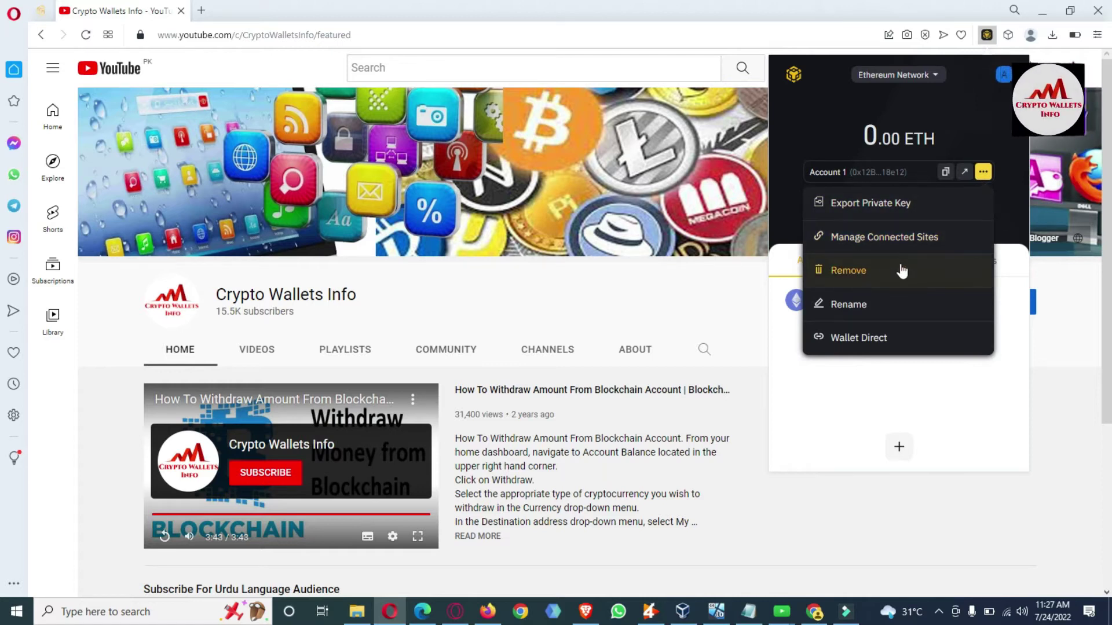
{"action": "left_click", "coordinate": [863, 273]}
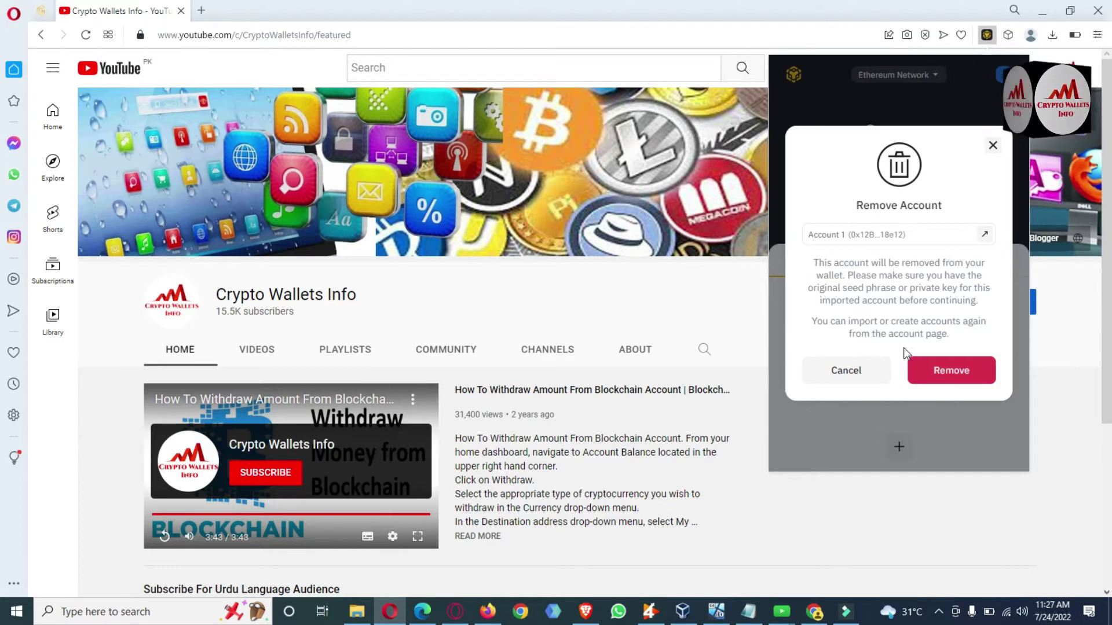
{"action": "left_click", "coordinate": [993, 145]}
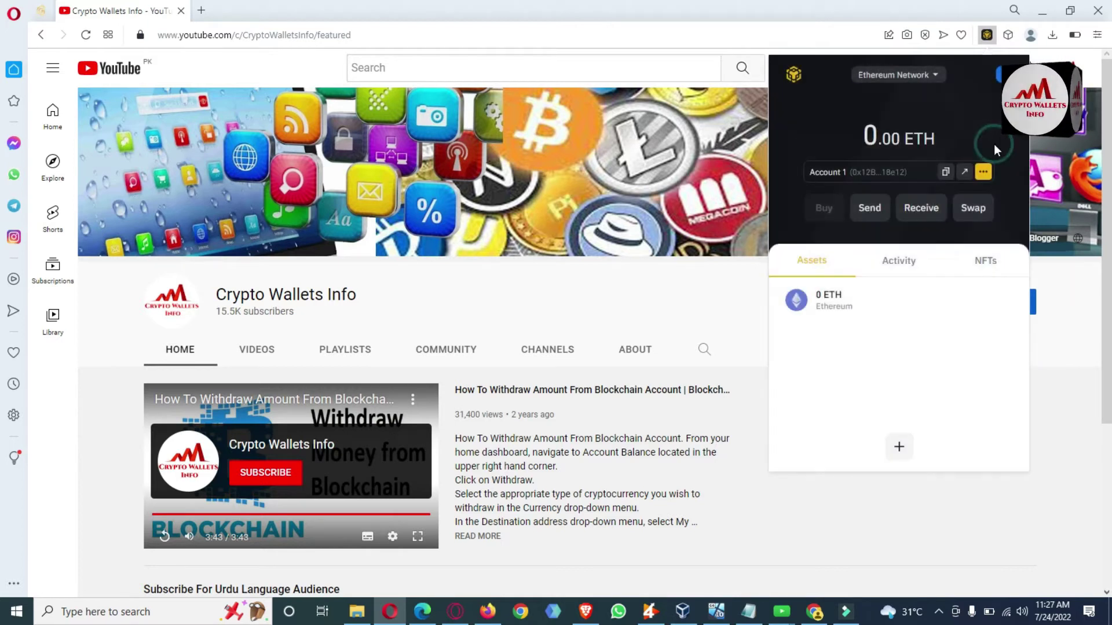
{"action": "left_click", "coordinate": [984, 173]}
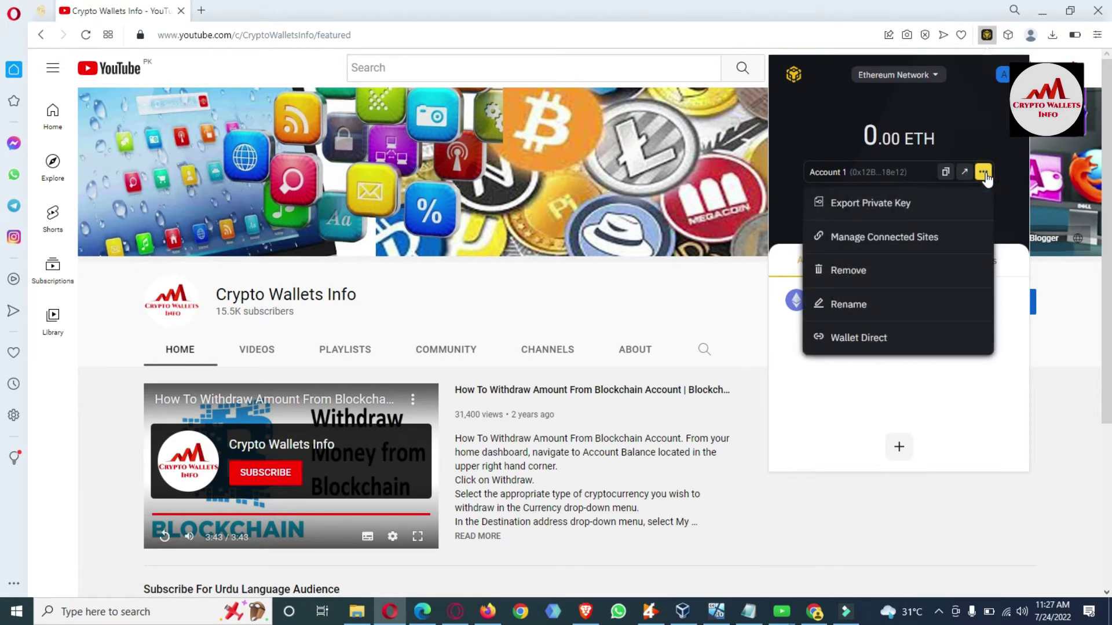
{"action": "left_click", "coordinate": [891, 206]}
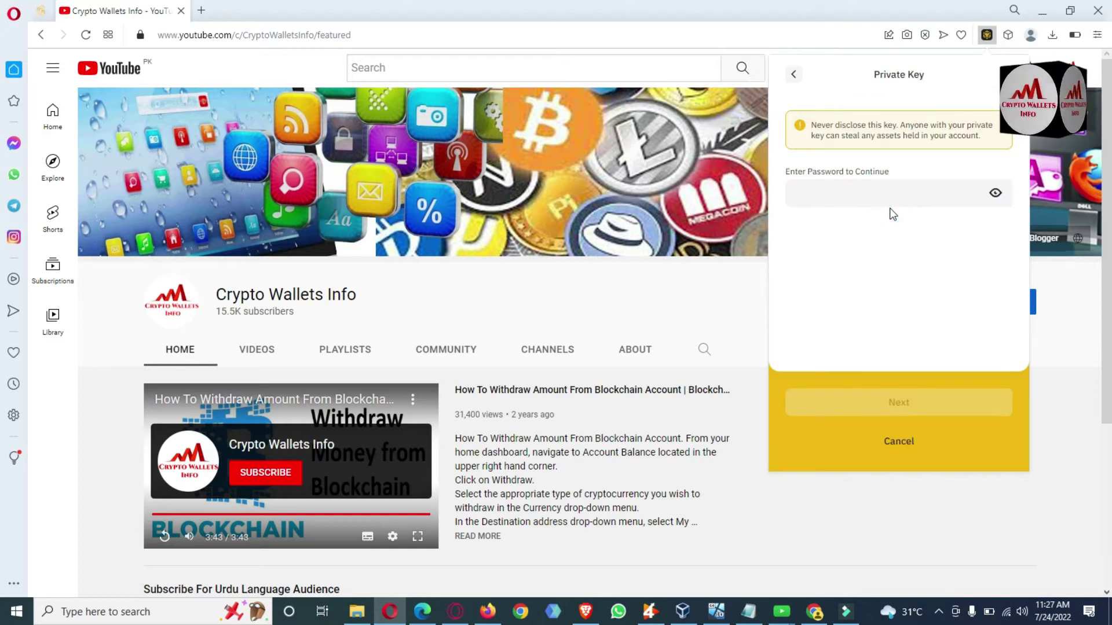
Enter the wallet password to reveal Account 1's private key and select it
{"action": "left_click", "coordinate": [861, 188]}
{"action": "type", "text": "***"}
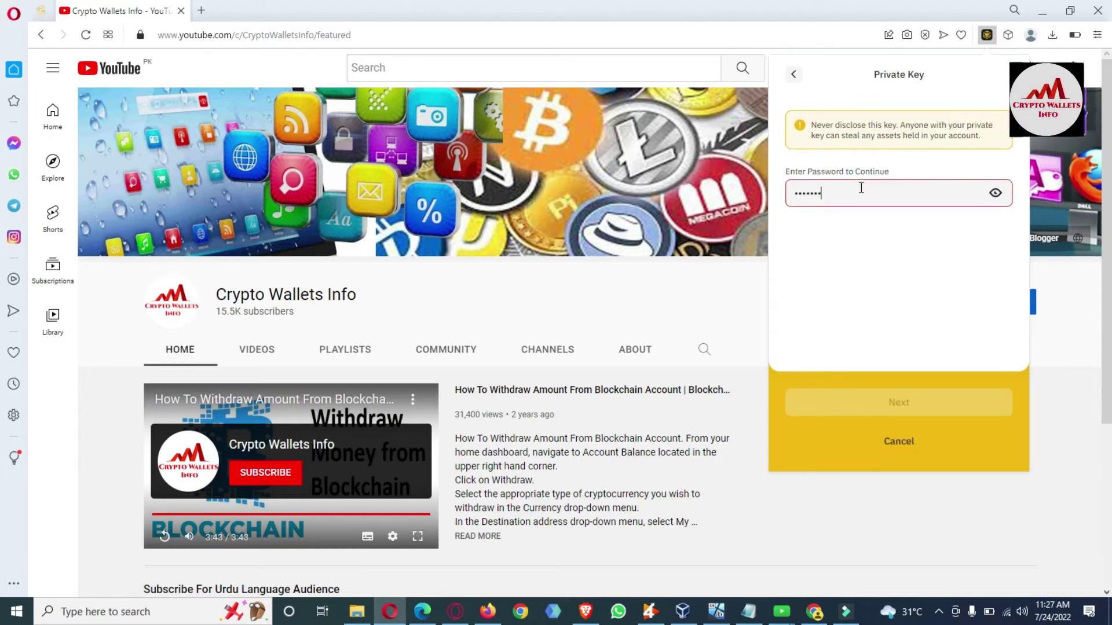
{"action": "type", "text": "**********"}
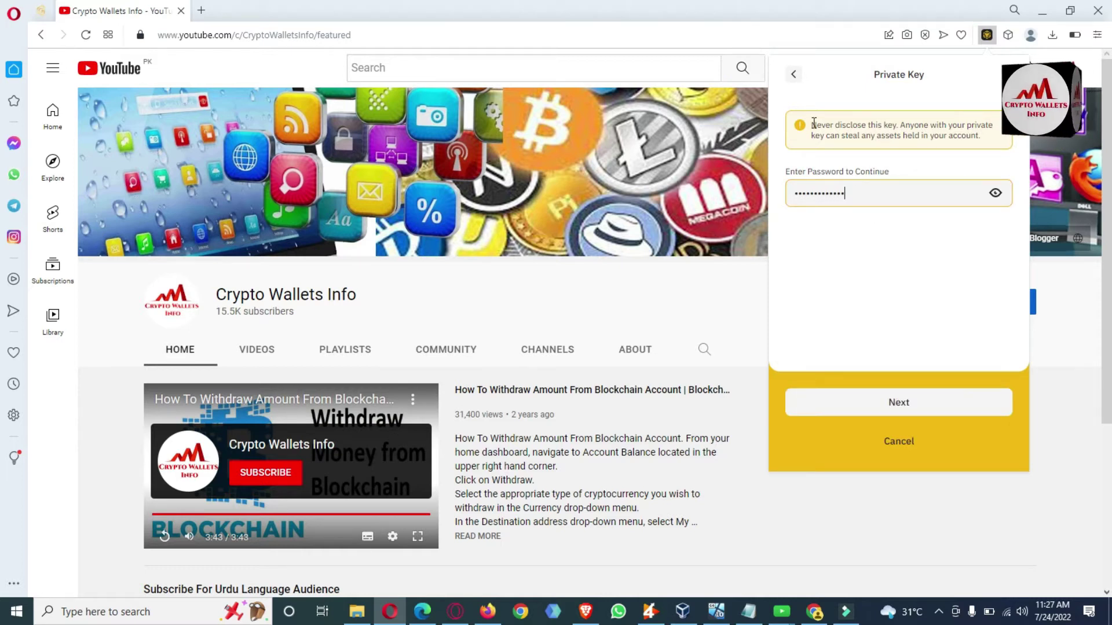
{"action": "left_click_drag", "start_coordinate": [810, 124], "coordinate": [975, 137]}
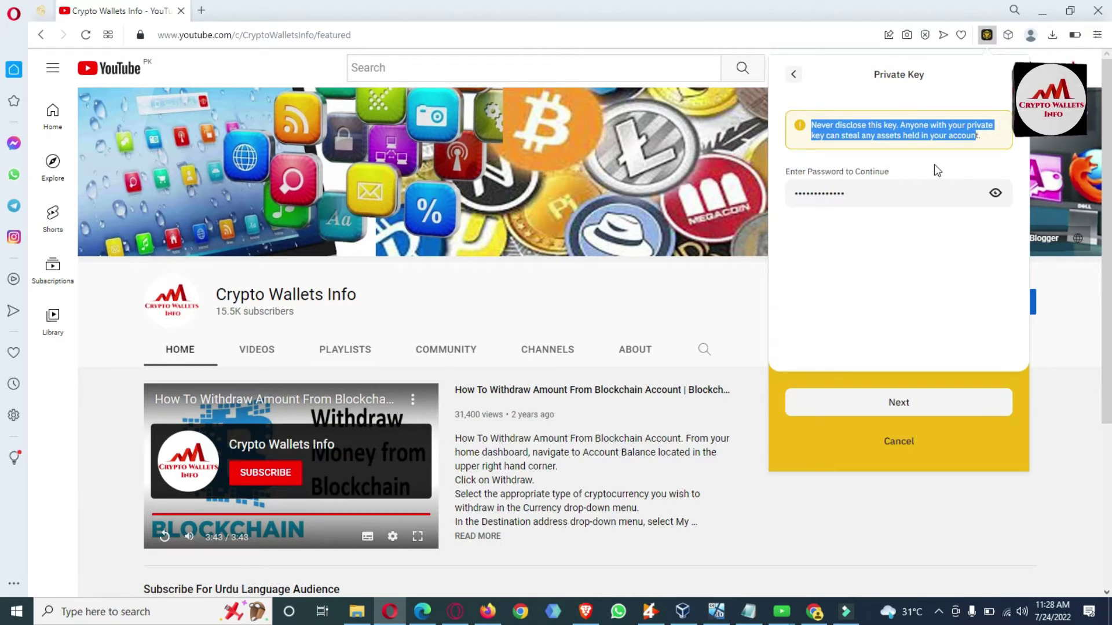
{"action": "left_click", "coordinate": [905, 406]}
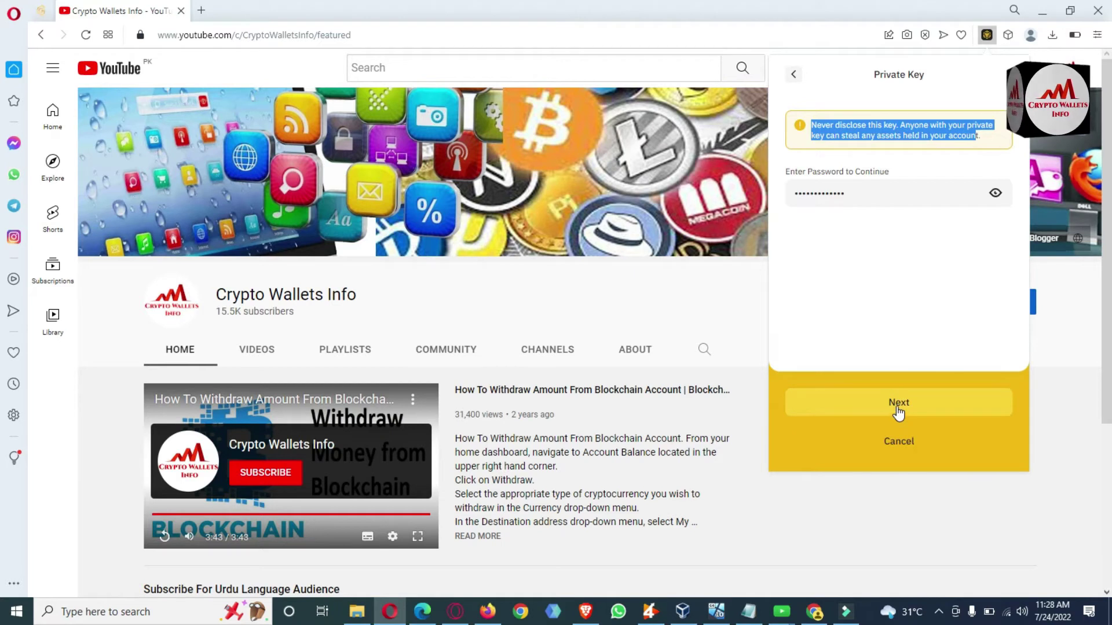
{"action": "left_click_drag", "start_coordinate": [933, 262], "coordinate": [787, 244]}
{"action": "key", "text": "ctrl+c"}
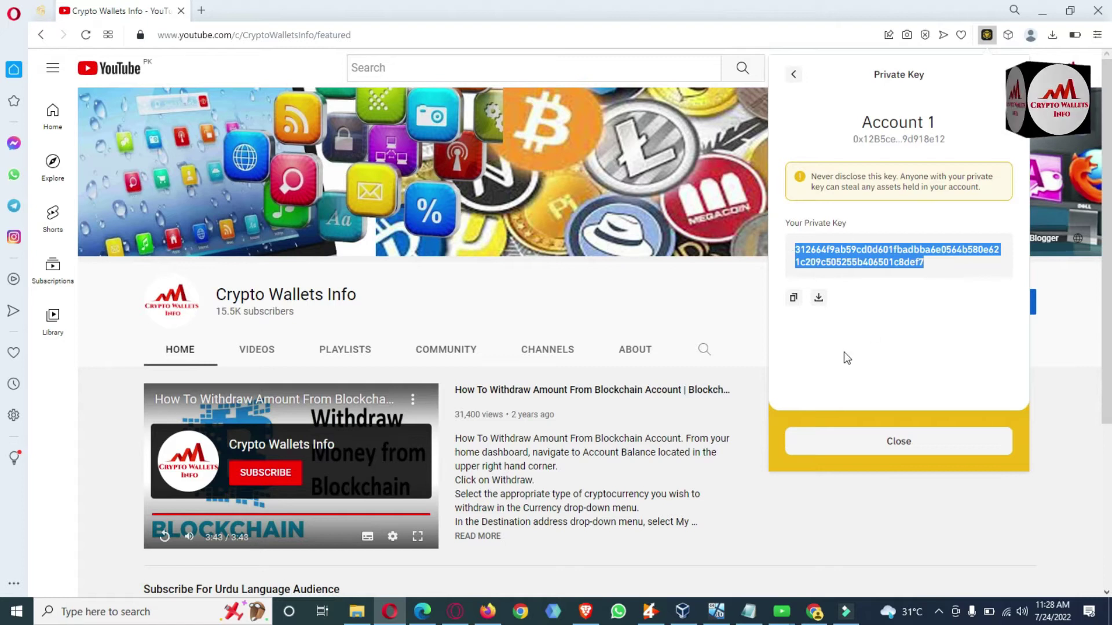
Clear all the old text from the Notepad document
{"action": "left_click", "coordinate": [749, 612]}
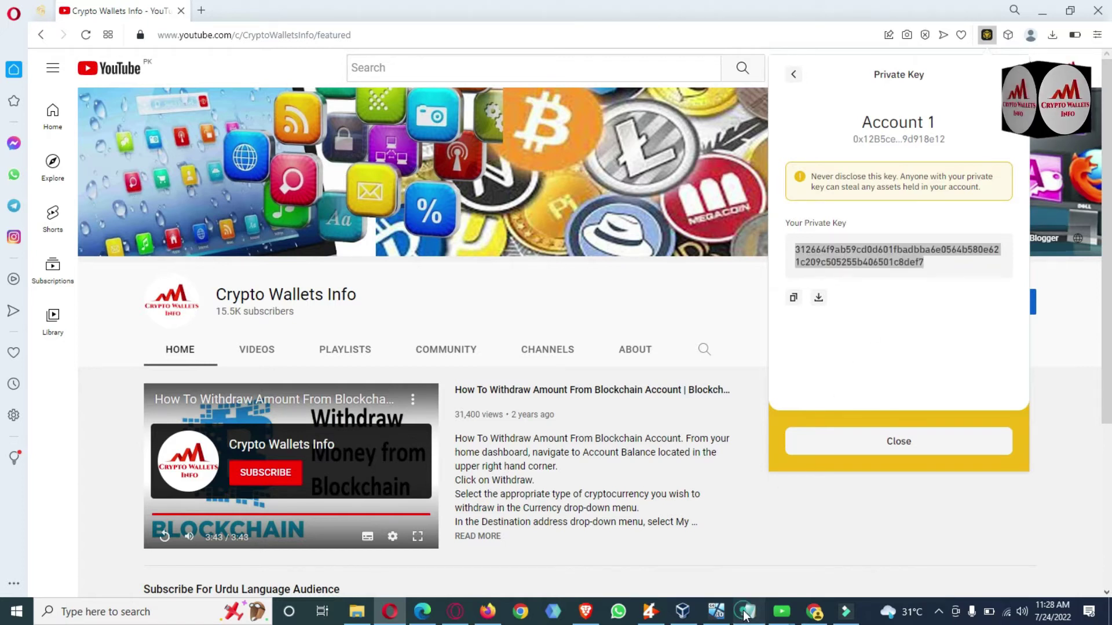
{"action": "left_click_drag", "start_coordinate": [545, 262], "coordinate": [110, 116]}
{"action": "key", "text": "Delete"}
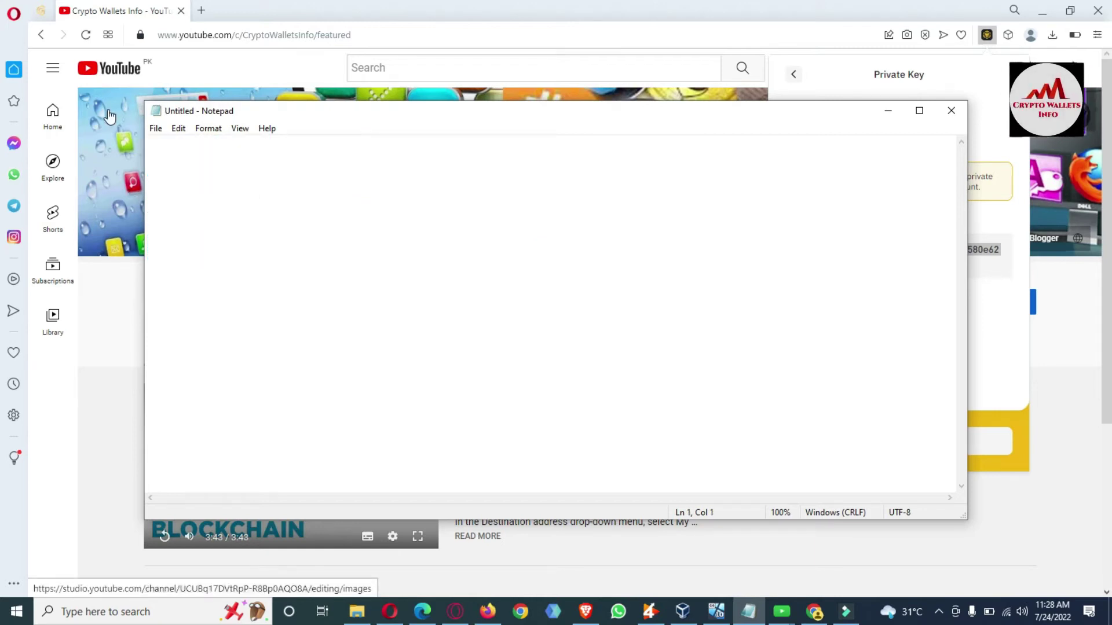
Type the heading 'Paper Wallet Account 1 Private Key' and paste Account 1's key below it
{"action": "type", "text": "AC"}
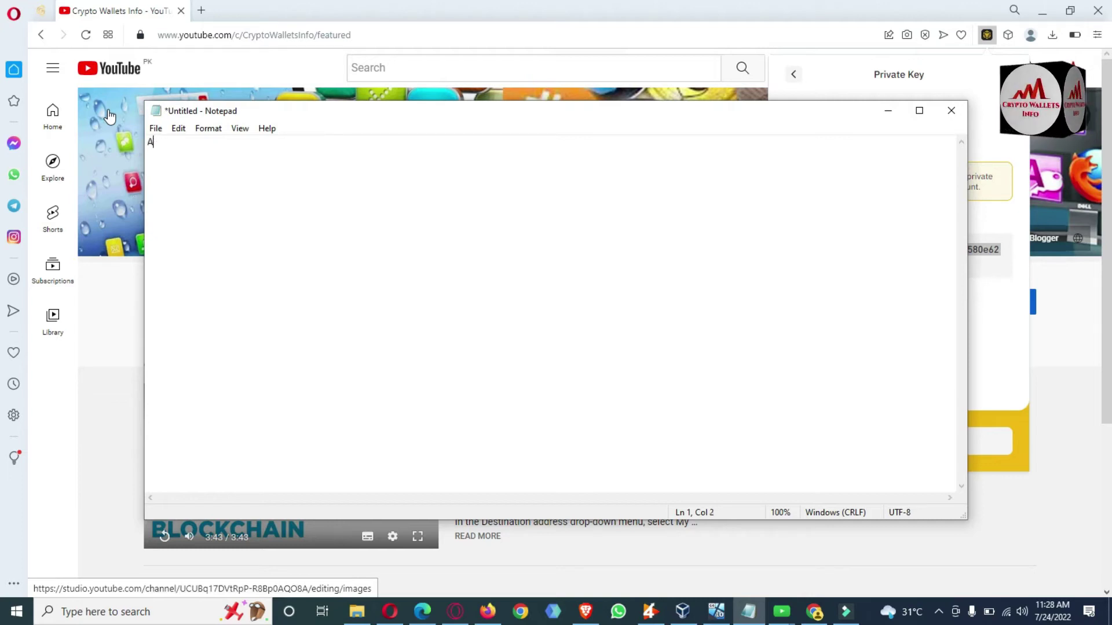
{"action": "key", "text": "BackSpace"}
{"action": "type", "text": "P"}
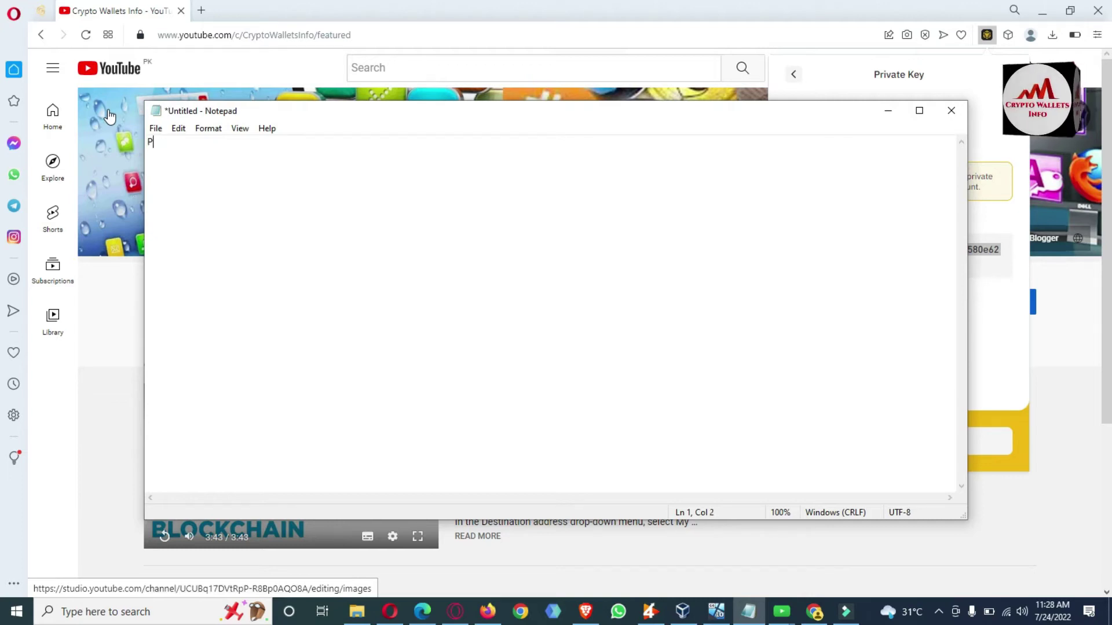
{"action": "type", "text": "aper Wallet Account "}
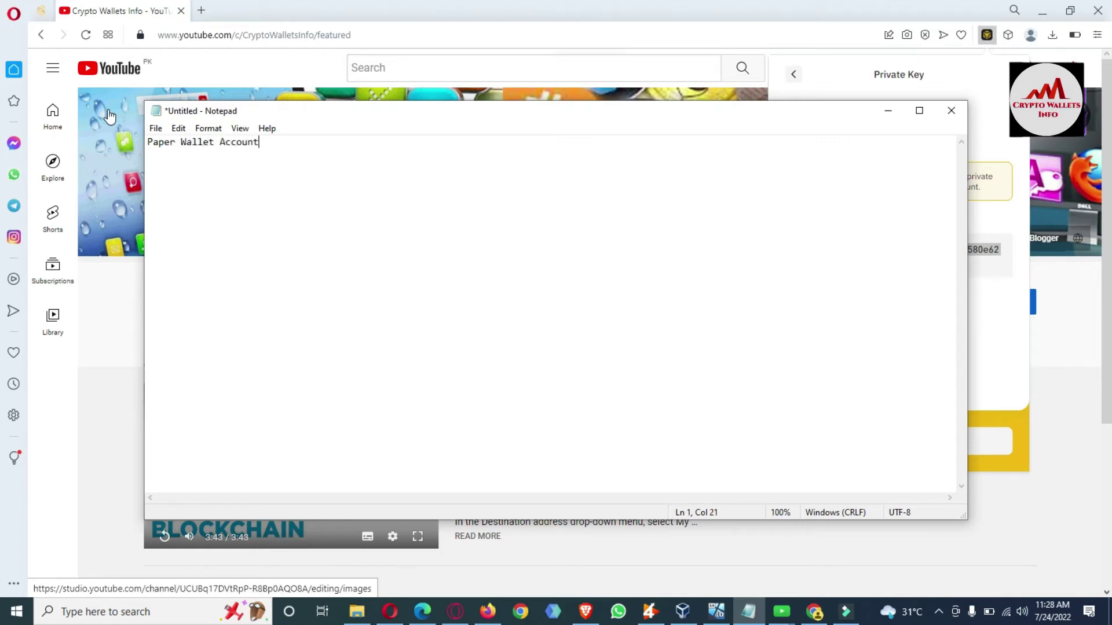
{"action": "type", "text": "1 "}
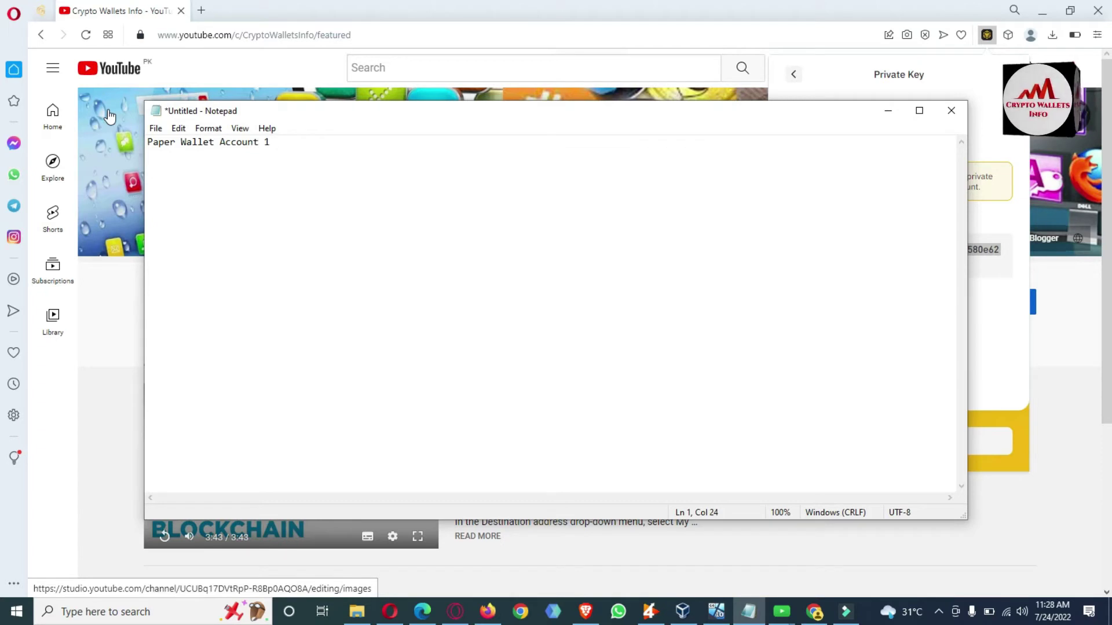
{"action": "type", "text": "Private Key"}
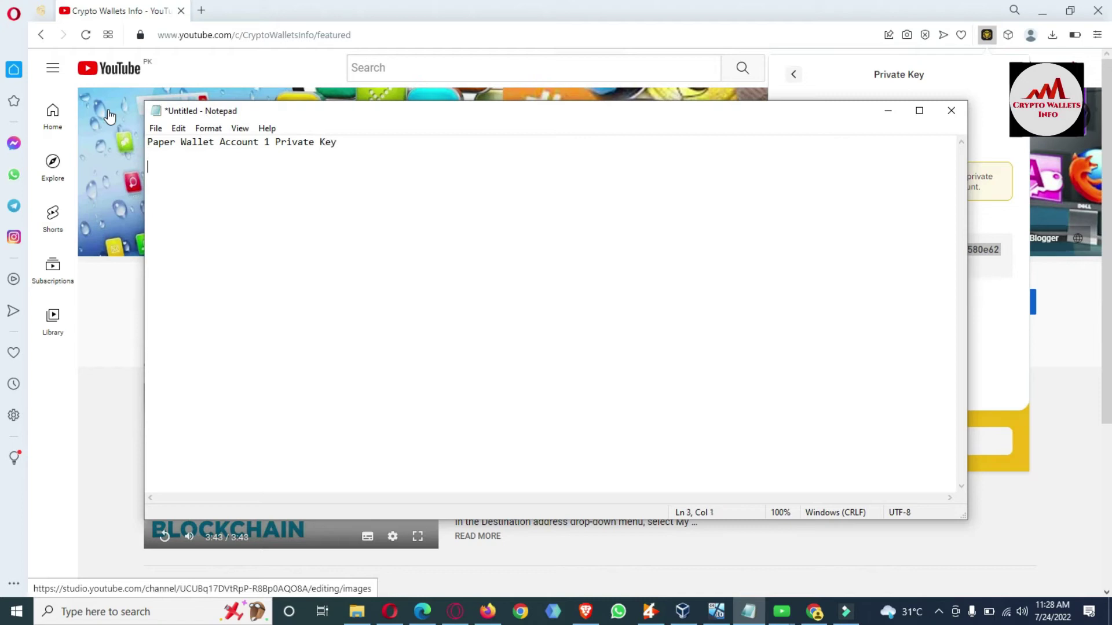
{"action": "key", "text": "Return"}
{"action": "key", "text": "ctrl+v"}
{"action": "key", "text": "Return"}
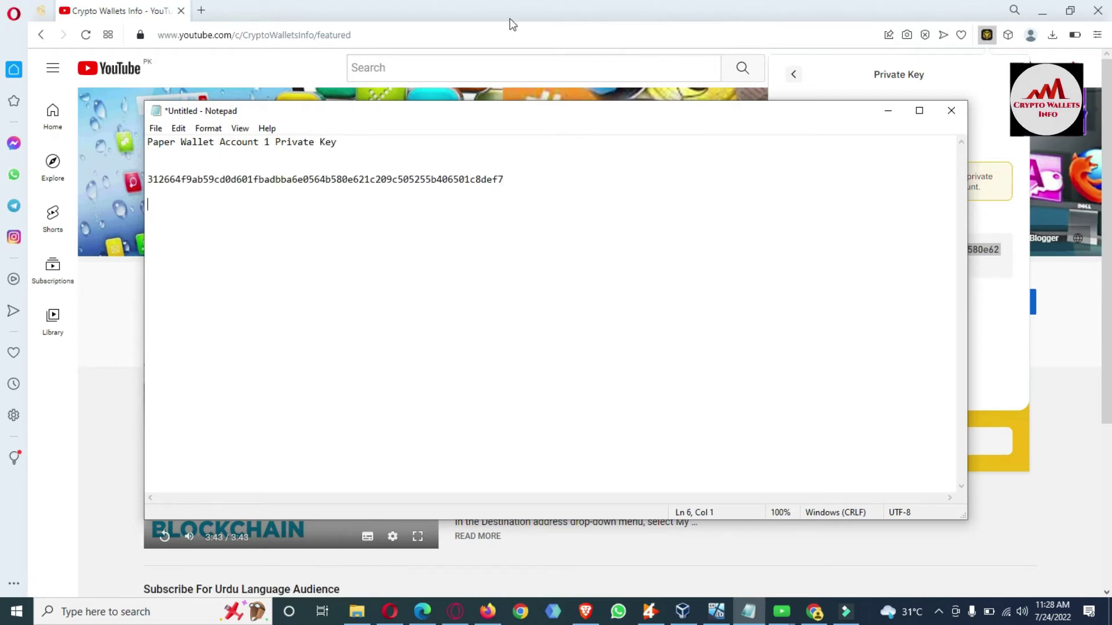
Return to Binance Wallet's main view and bring up the account list
{"action": "left_click", "coordinate": [859, 76]}
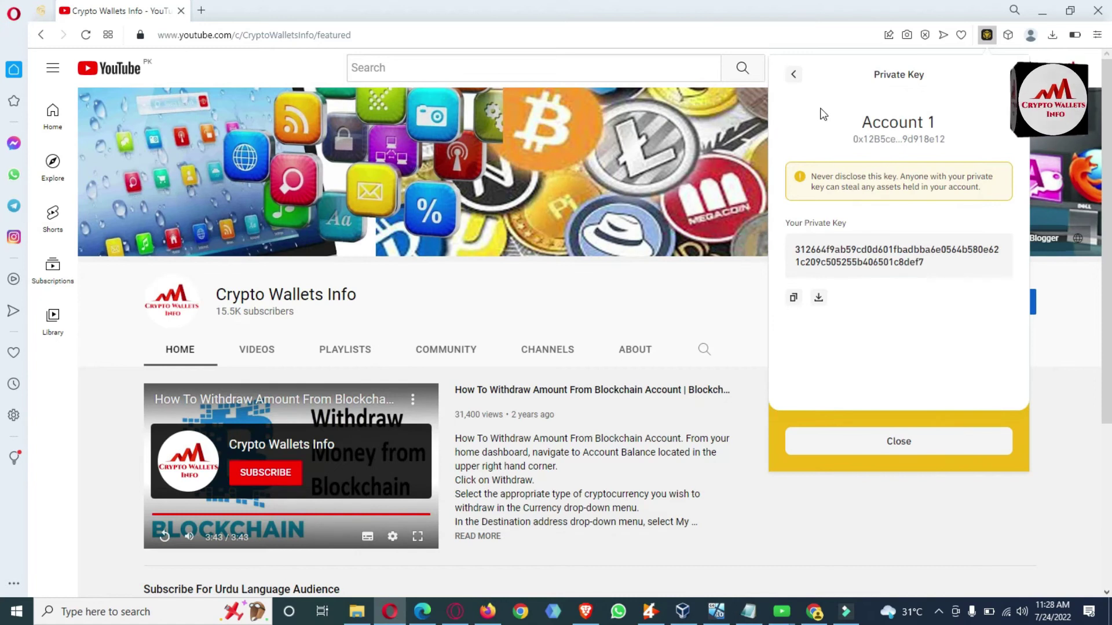
{"action": "left_click", "coordinate": [794, 73]}
{"action": "left_click", "coordinate": [1001, 74]}
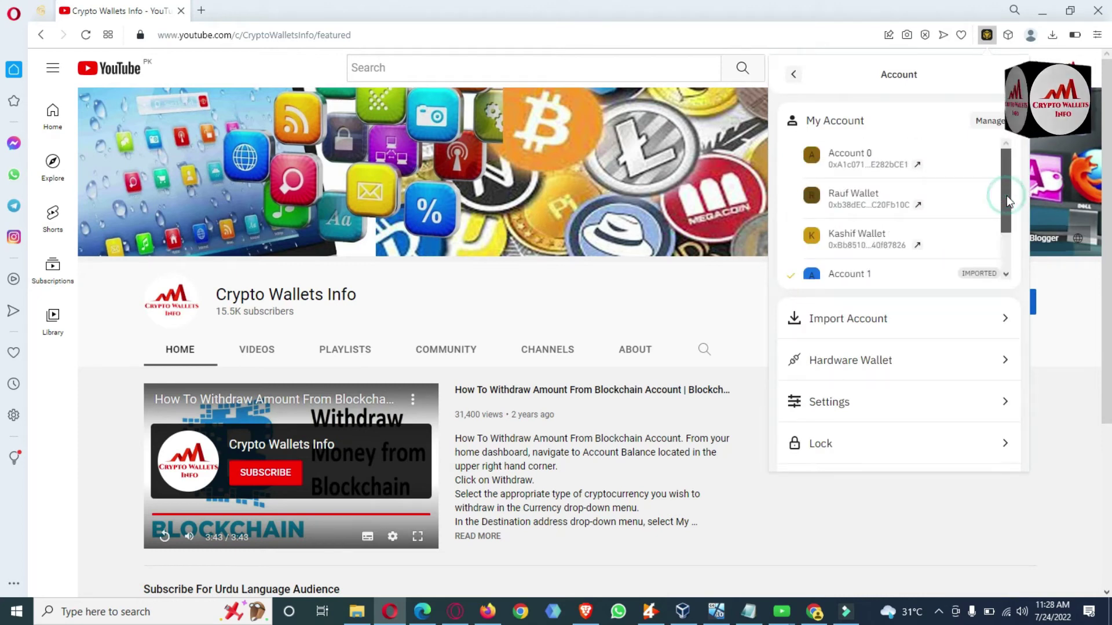
Switch to Account 2 and open its Export Private Key page
{"action": "scroll", "coordinate": [1006, 253], "scroll_direction": "down", "scroll_amount": 2}
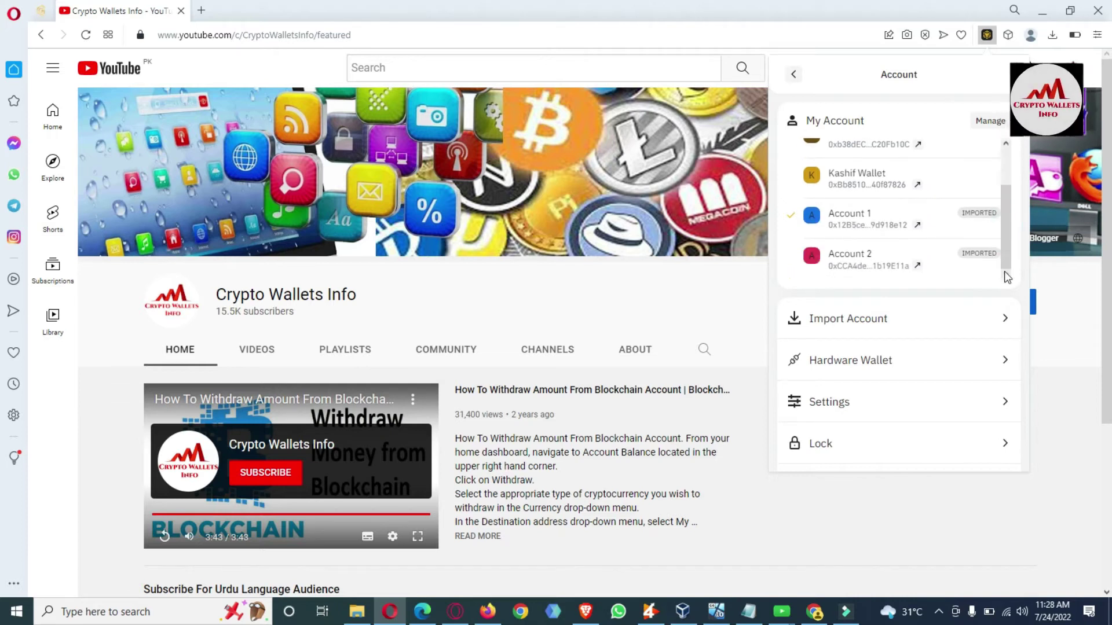
{"action": "left_click", "coordinate": [851, 261]}
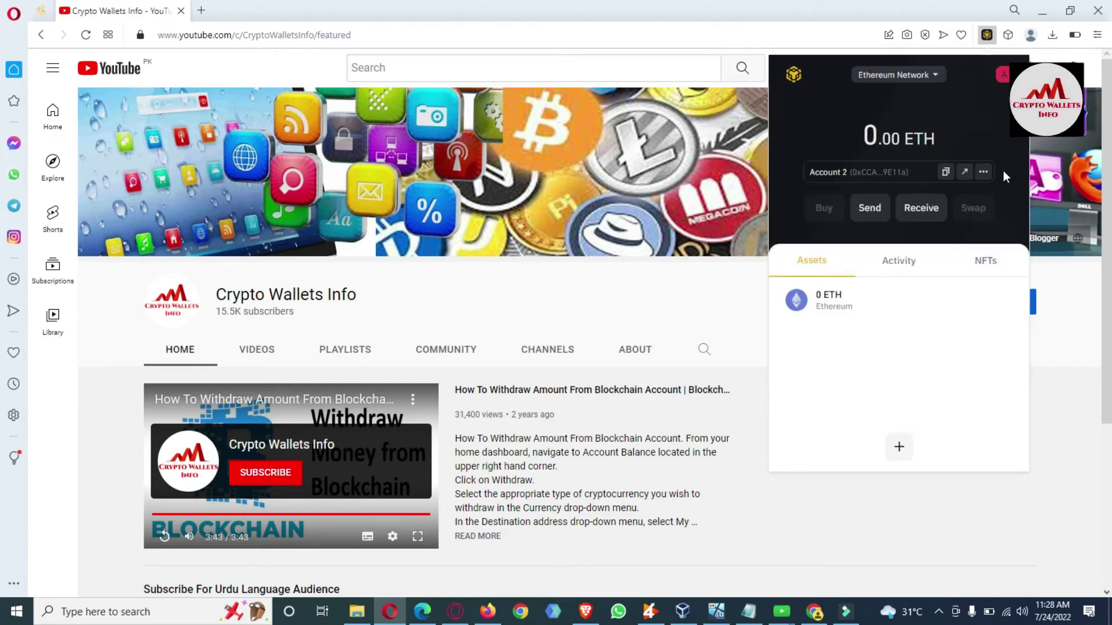
{"action": "left_click", "coordinate": [984, 174]}
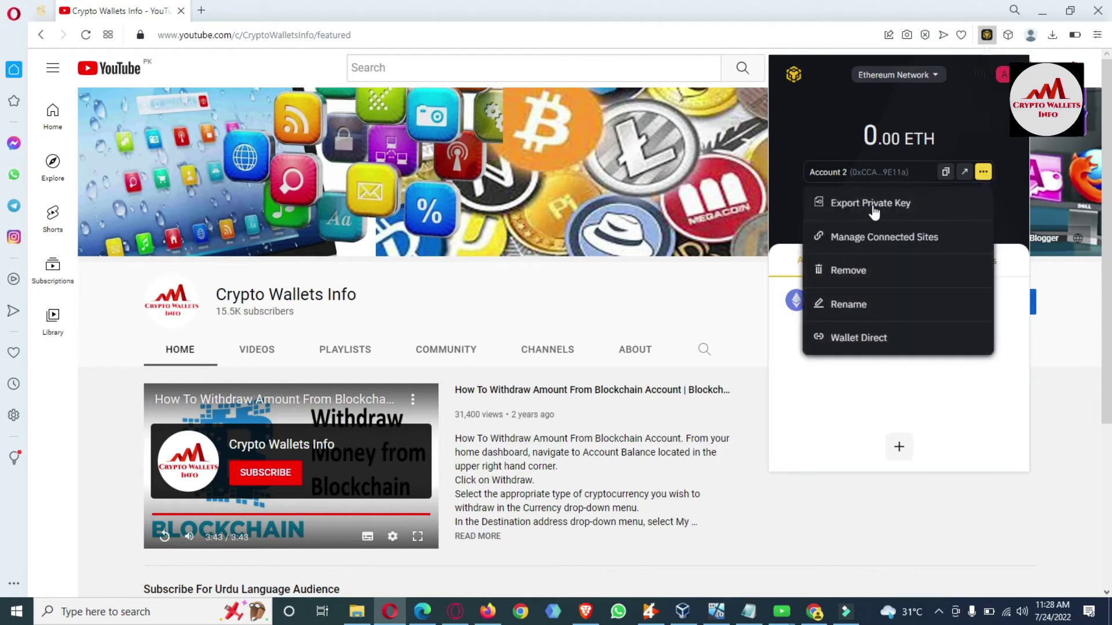
{"action": "left_click", "coordinate": [874, 209]}
Confirm the wallet password to reveal Account 2's private key and copy it
{"action": "left_click", "coordinate": [839, 191]}
{"action": "type", "text": "••••••"}
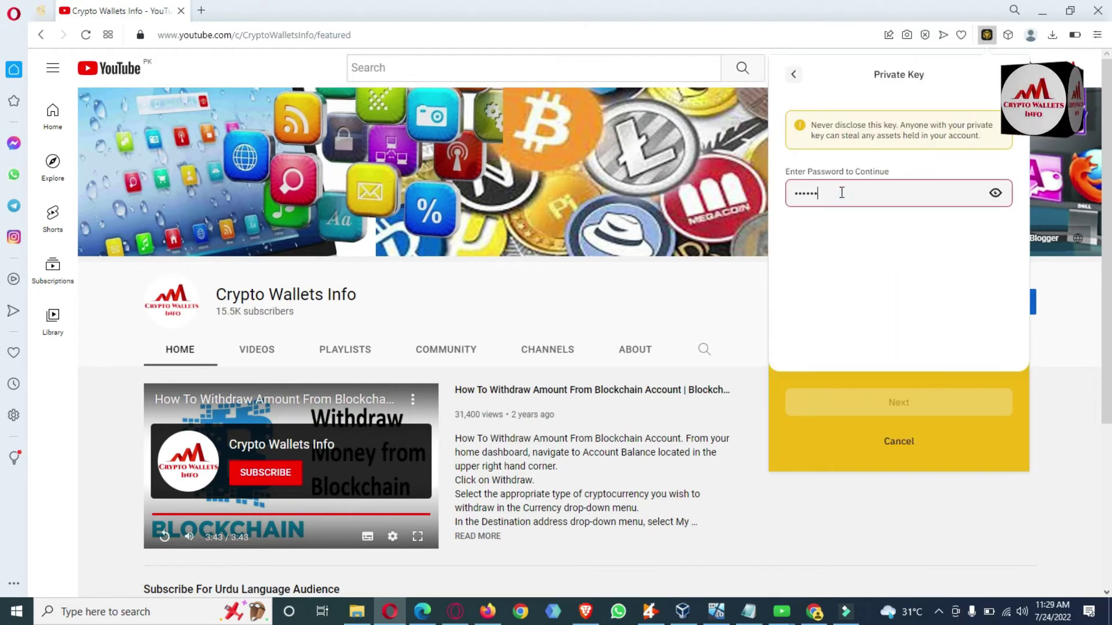
{"action": "type", "text": "••••••"}
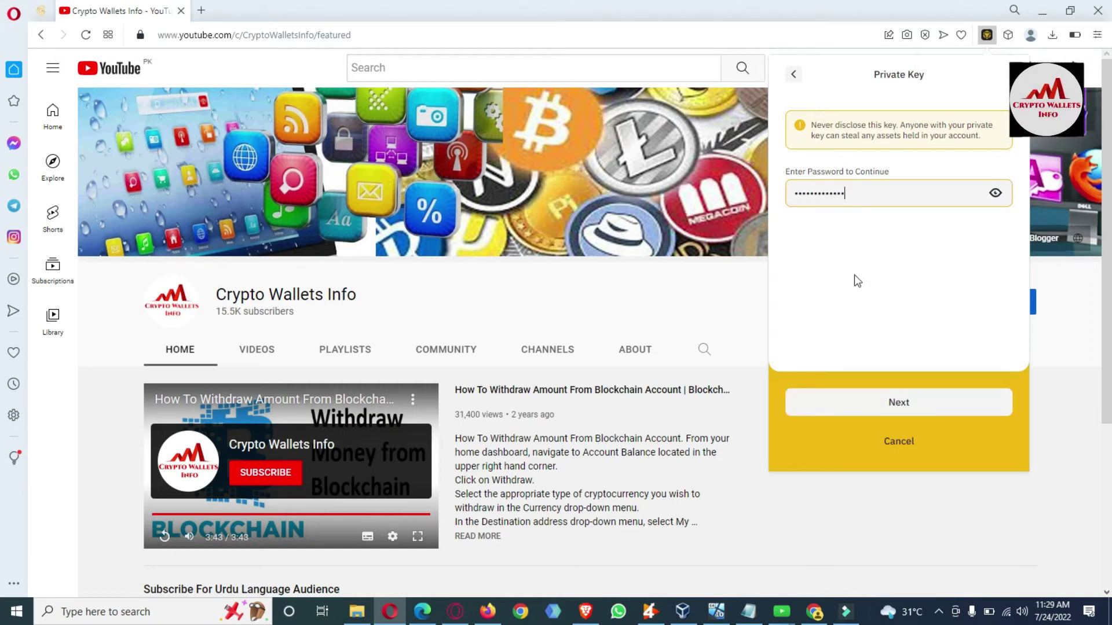
{"action": "left_click", "coordinate": [901, 404]}
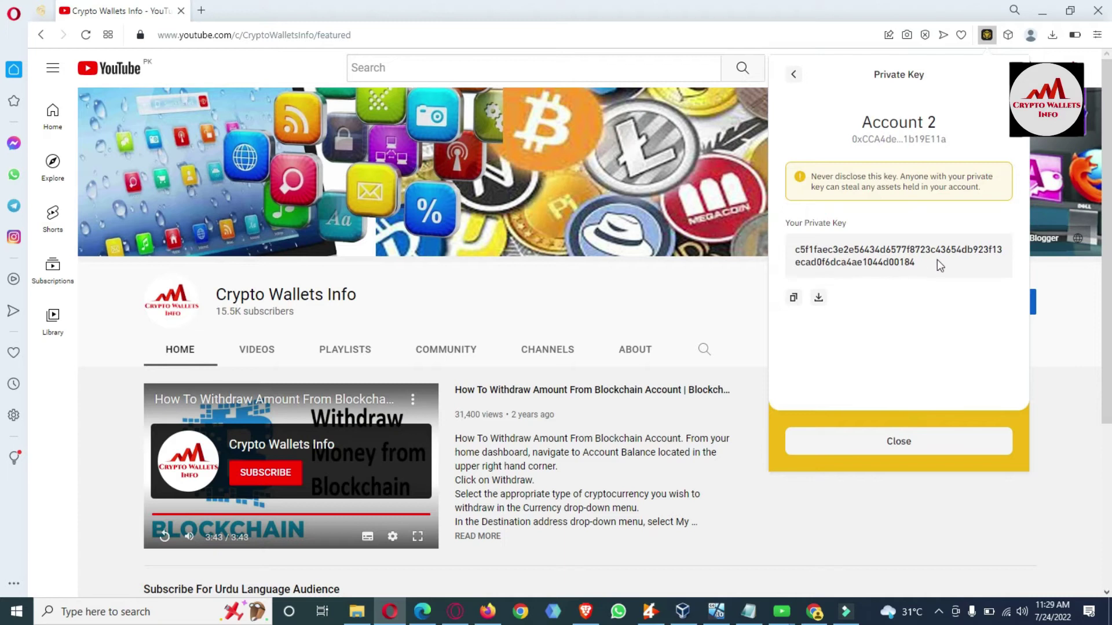
{"action": "left_click", "coordinate": [794, 297]}
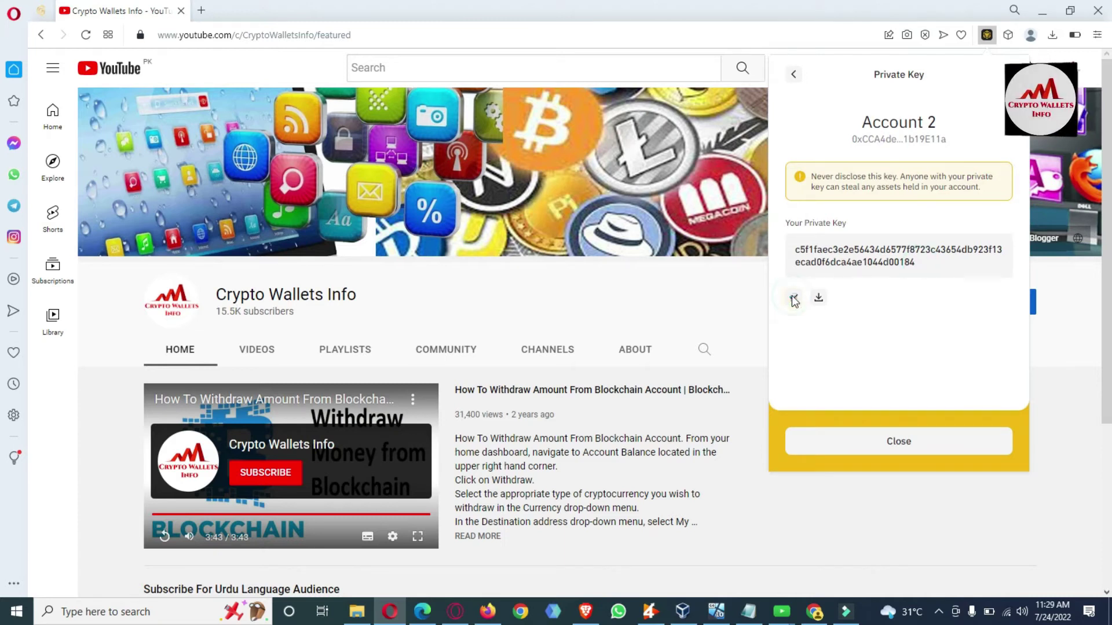
Add a 'Ppaer Wallet No 2 Private Key' heading in Notepad with Account 2's key pasted below
{"action": "left_click", "coordinate": [748, 612]}
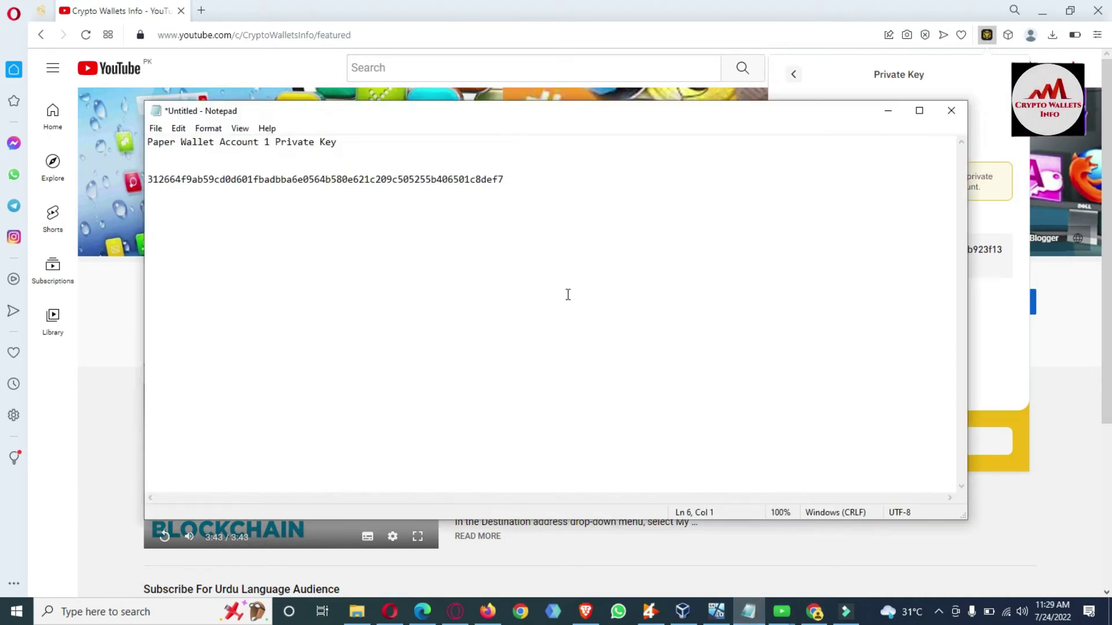
{"action": "type", "text": "Ppaer Wallet No"}
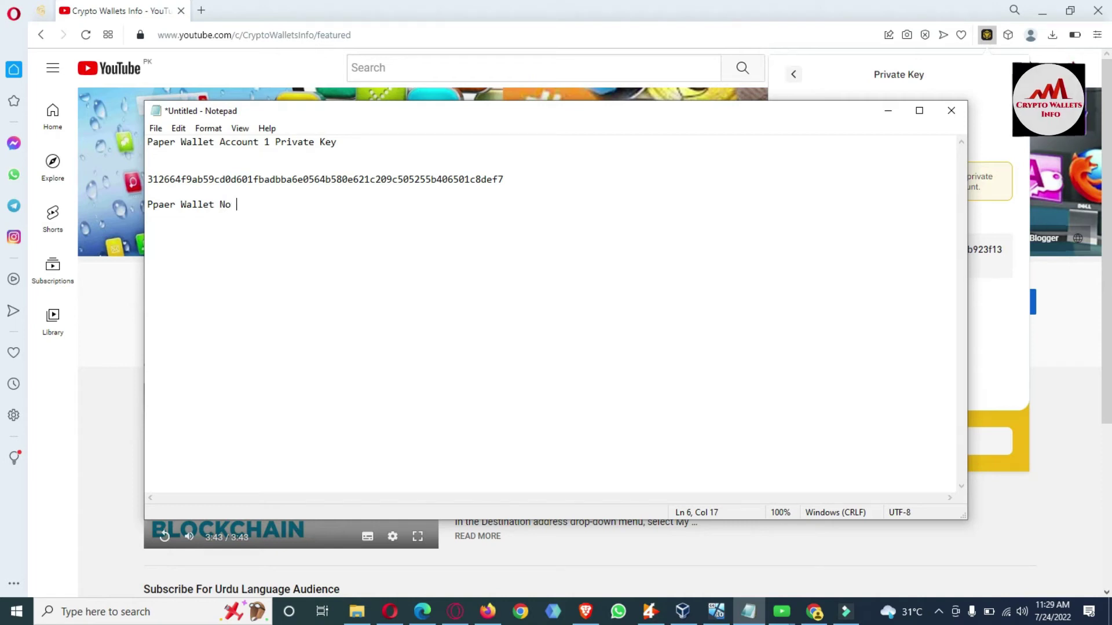
{"action": "type", "text": " 2 Private Ke"}
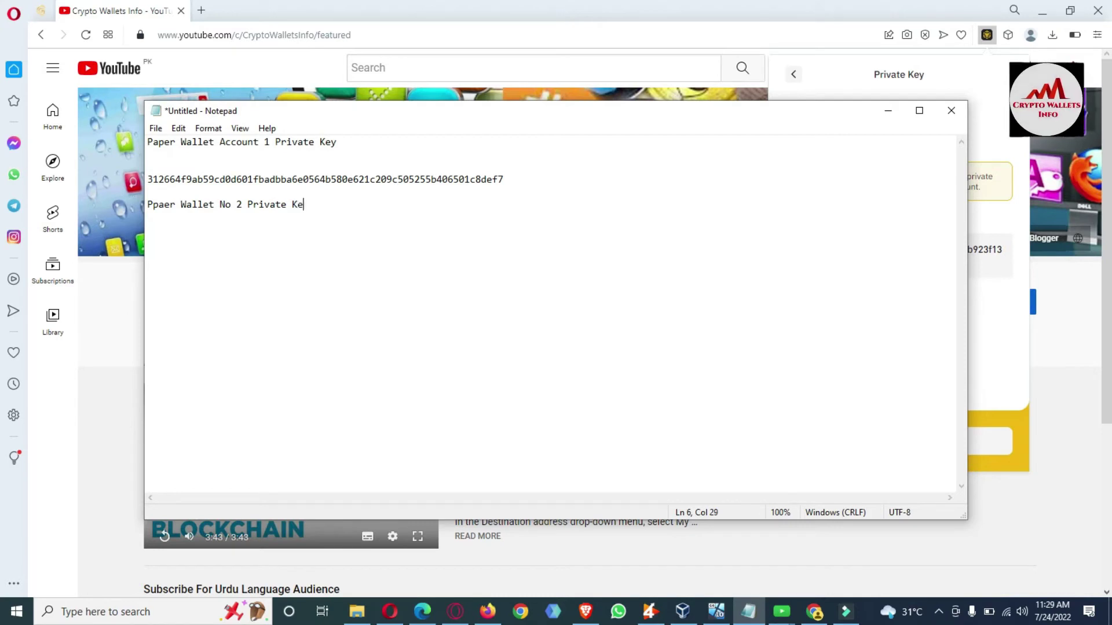
{"action": "key", "text": "ctrl+v"}
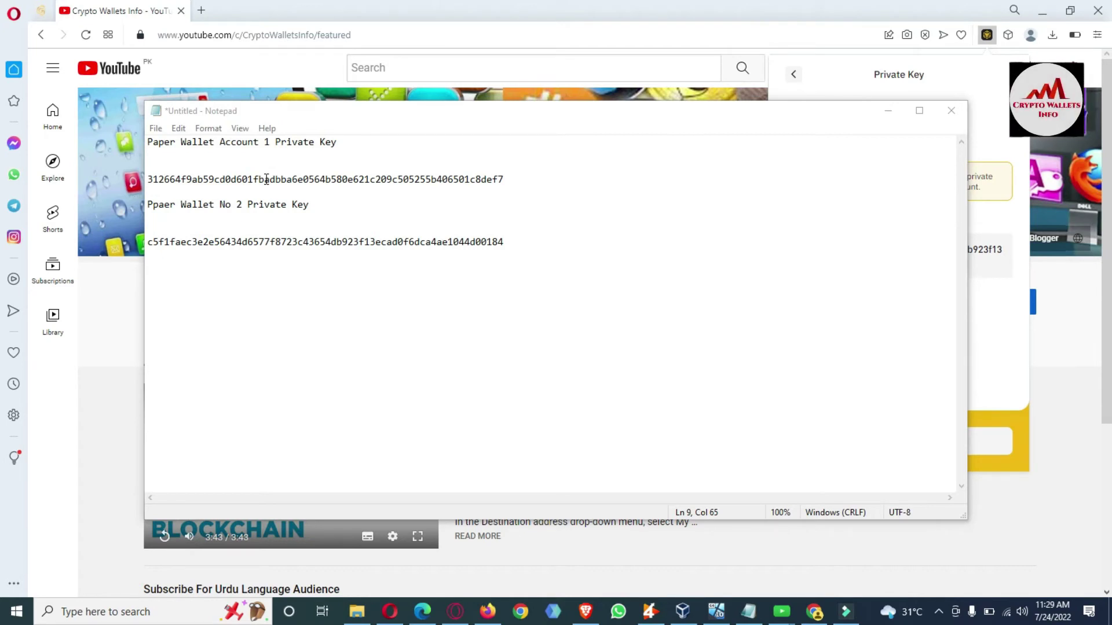
{"action": "left_click", "coordinate": [819, 96]}
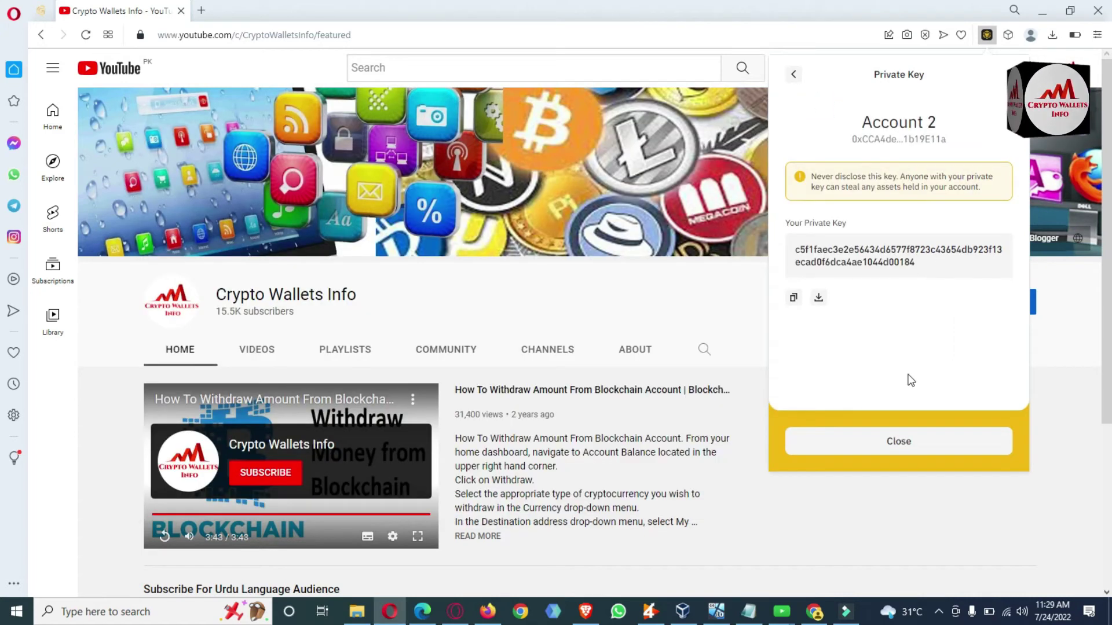
Remove Account 2 through its options menu and confirm, leaving Account 0 active
{"action": "left_click", "coordinate": [793, 74]}
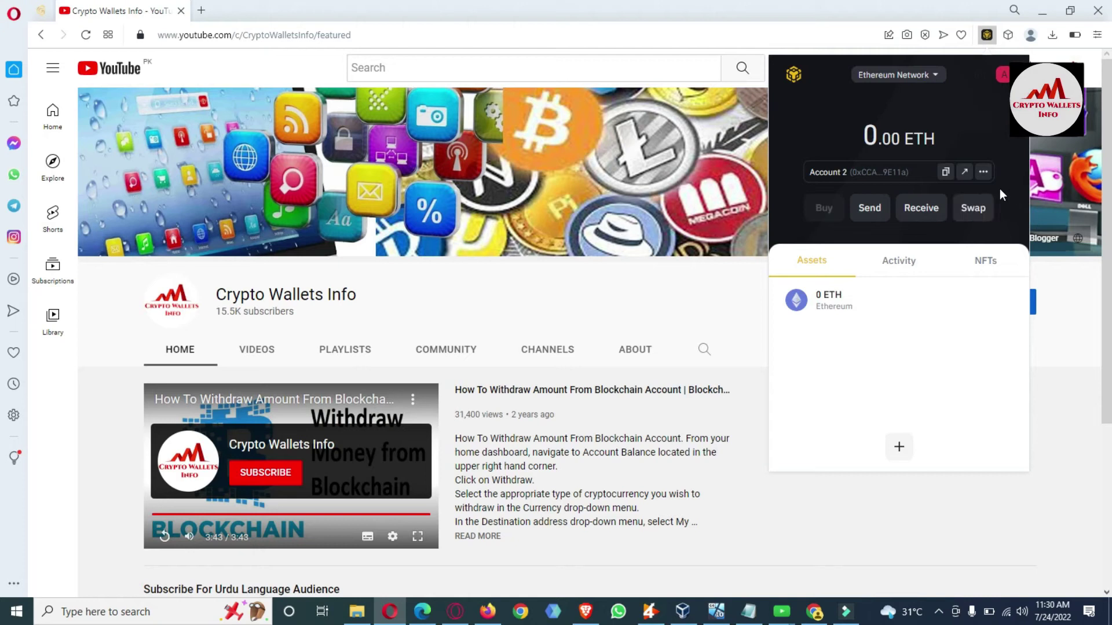
{"action": "left_click", "coordinate": [983, 172]}
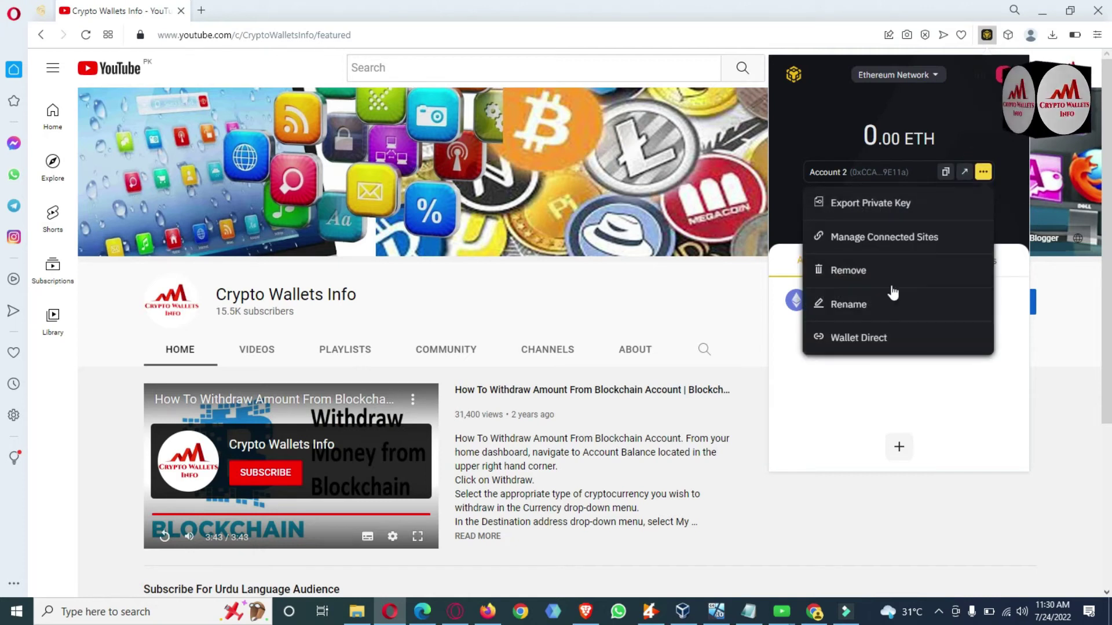
{"action": "left_click", "coordinate": [848, 271]}
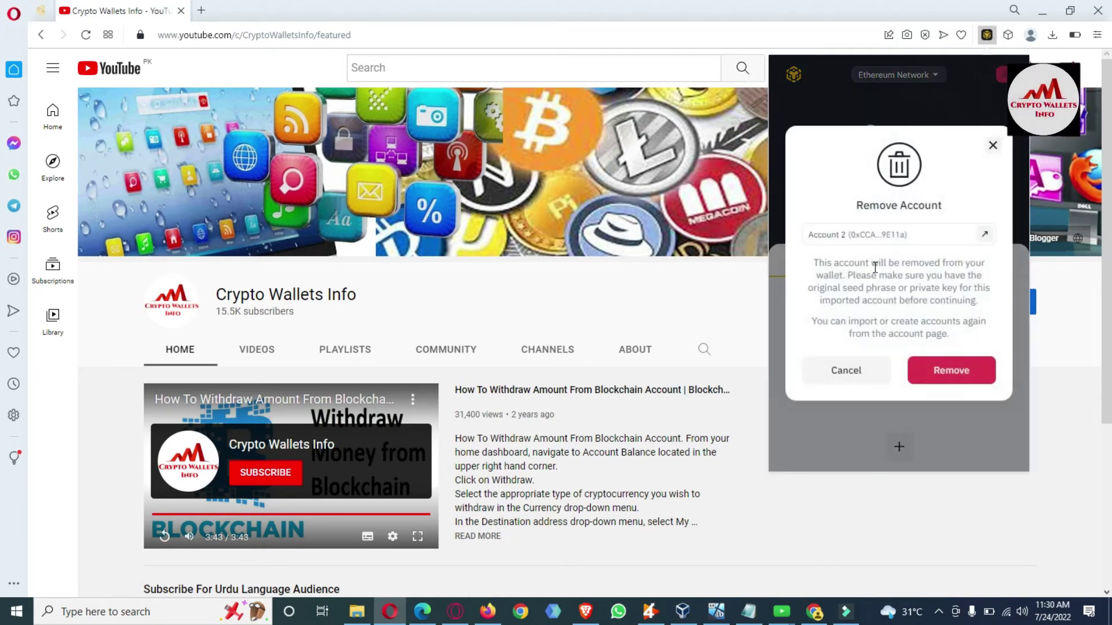
{"action": "left_click", "coordinate": [963, 372]}
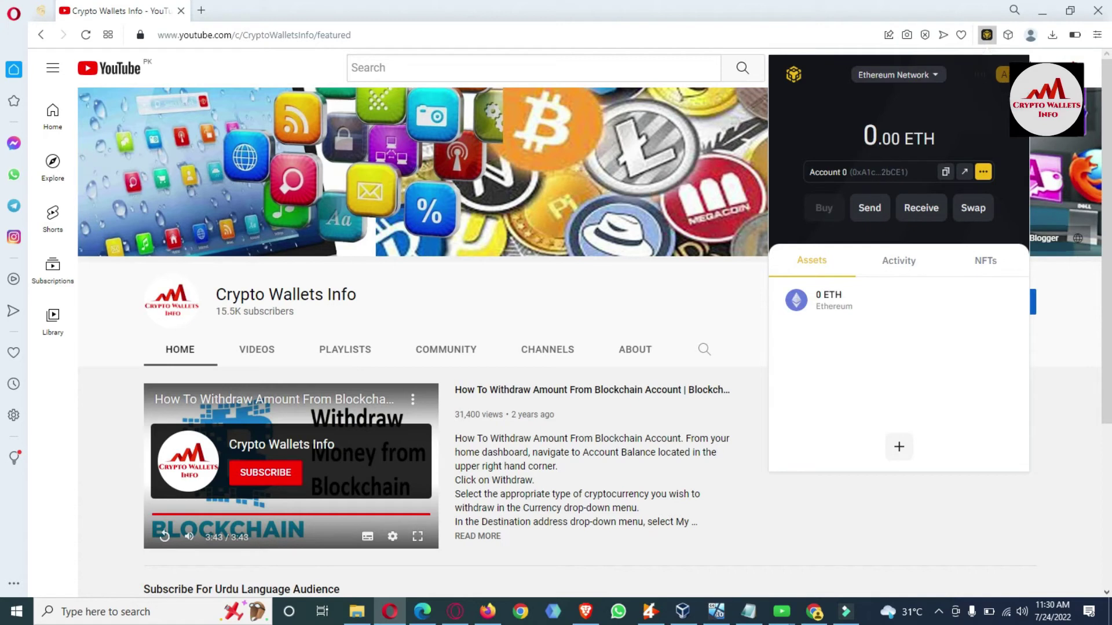
Select Account 1 from the account list, then remove it and confirm the removal
{"action": "left_click", "coordinate": [1003, 78]}
{"action": "scroll", "coordinate": [994, 174], "scroll_direction": "down", "scroll_amount": 2}
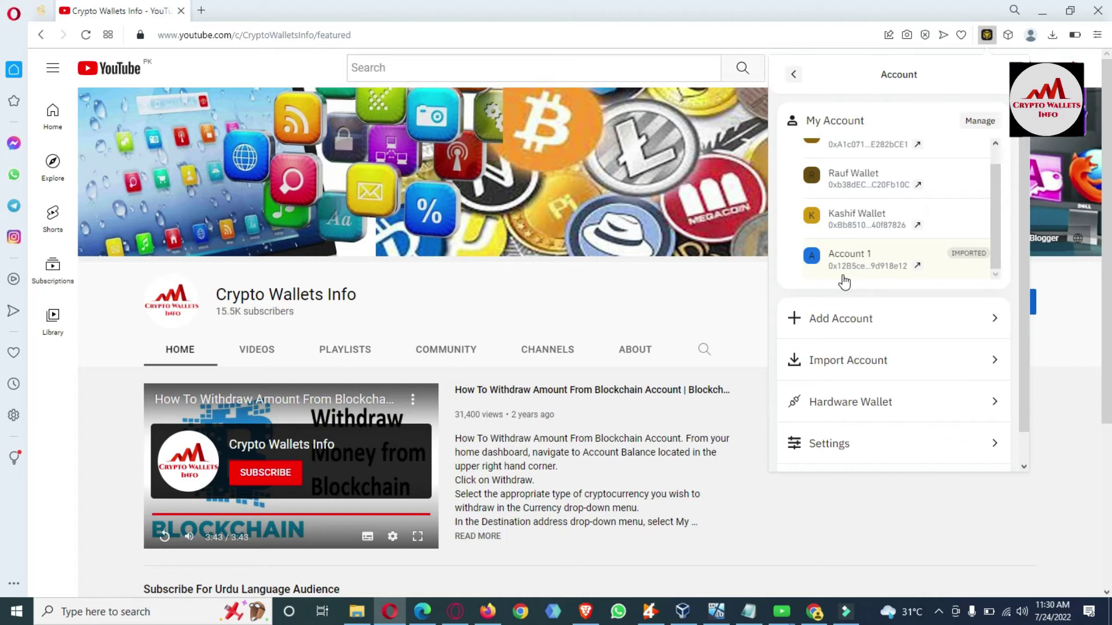
{"action": "left_click", "coordinate": [881, 265]}
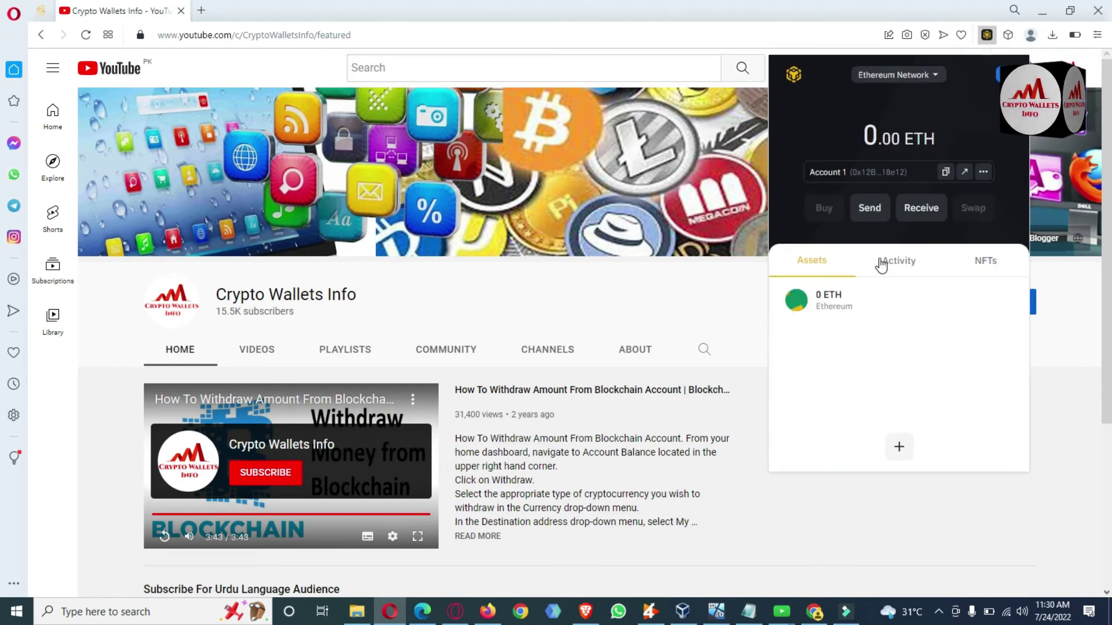
{"action": "left_click", "coordinate": [983, 172]}
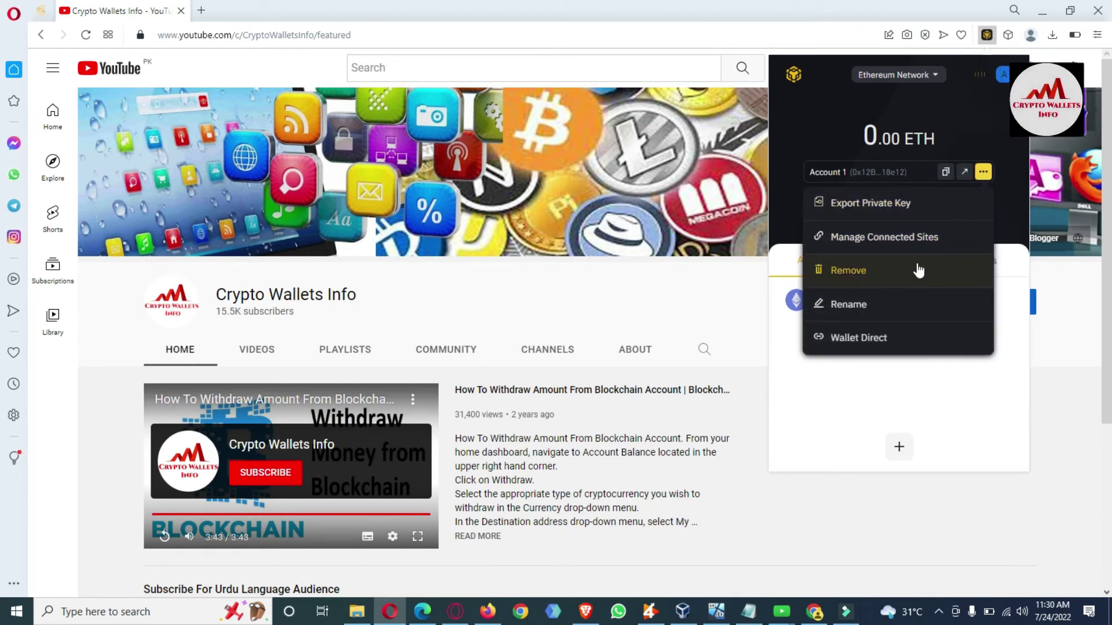
{"action": "left_click", "coordinate": [883, 271]}
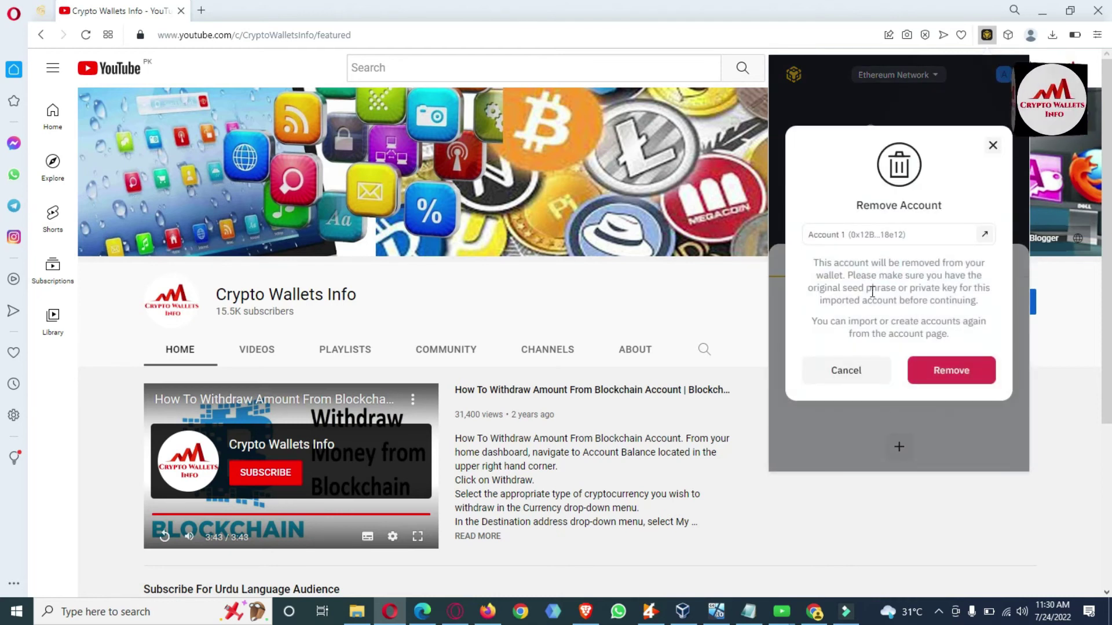
{"action": "left_click", "coordinate": [948, 377]}
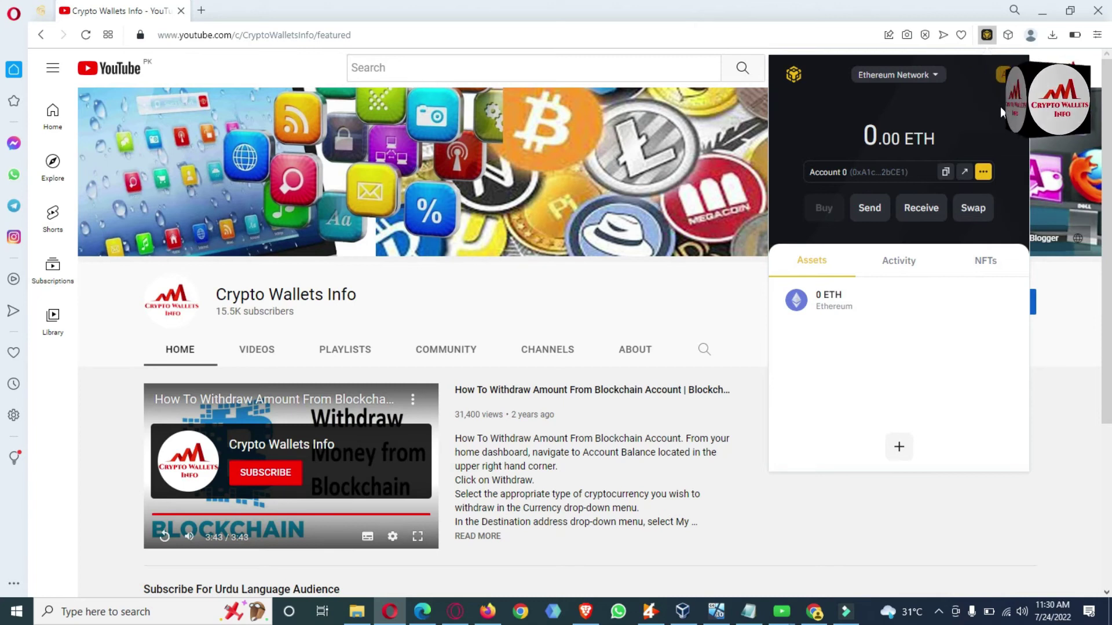
Open the account menu to confirm only Account 0 and the two named wallets remain
{"action": "left_click", "coordinate": [1003, 73]}
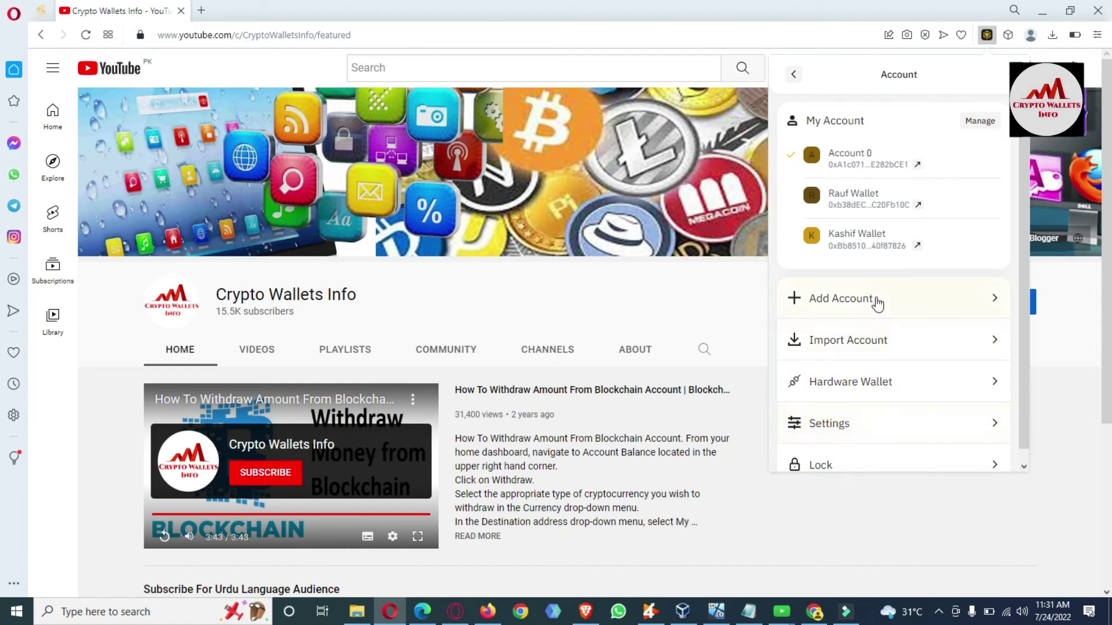
Take the first saved private key from Notepad and import it as Account 1 via Private Key
{"action": "left_click", "coordinate": [741, 615]}
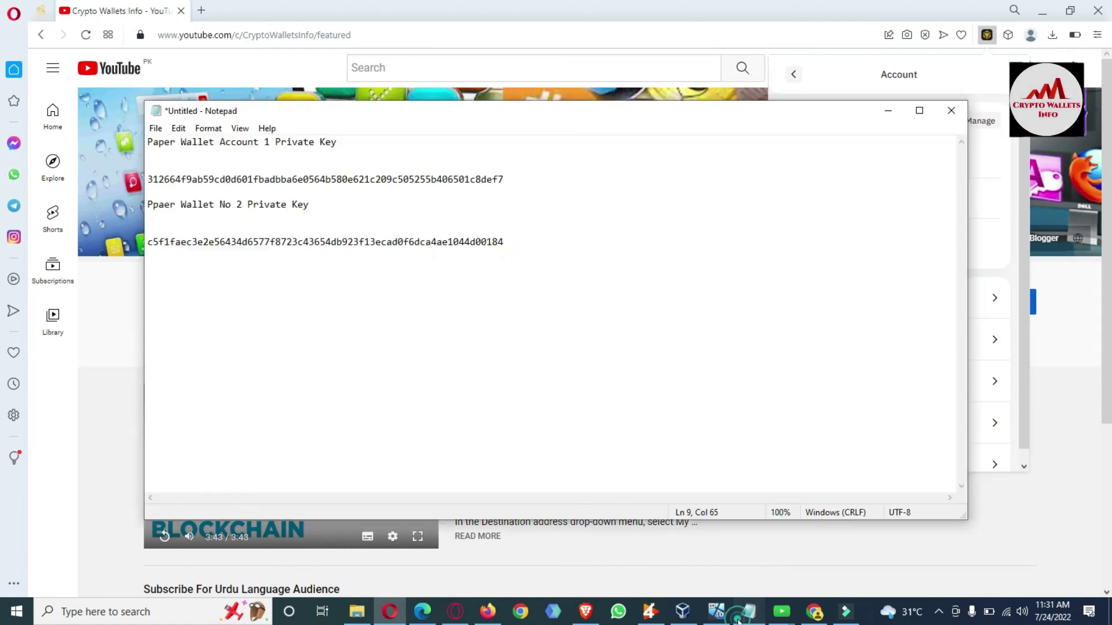
{"action": "double_click", "coordinate": [502, 179]}
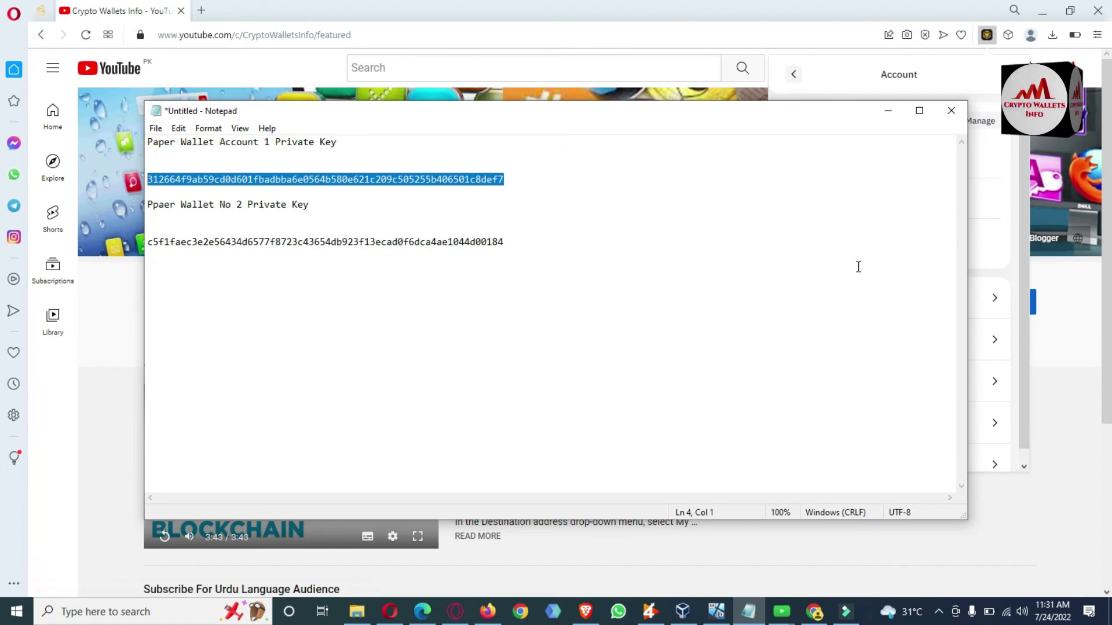
{"action": "left_click", "coordinate": [1014, 270]}
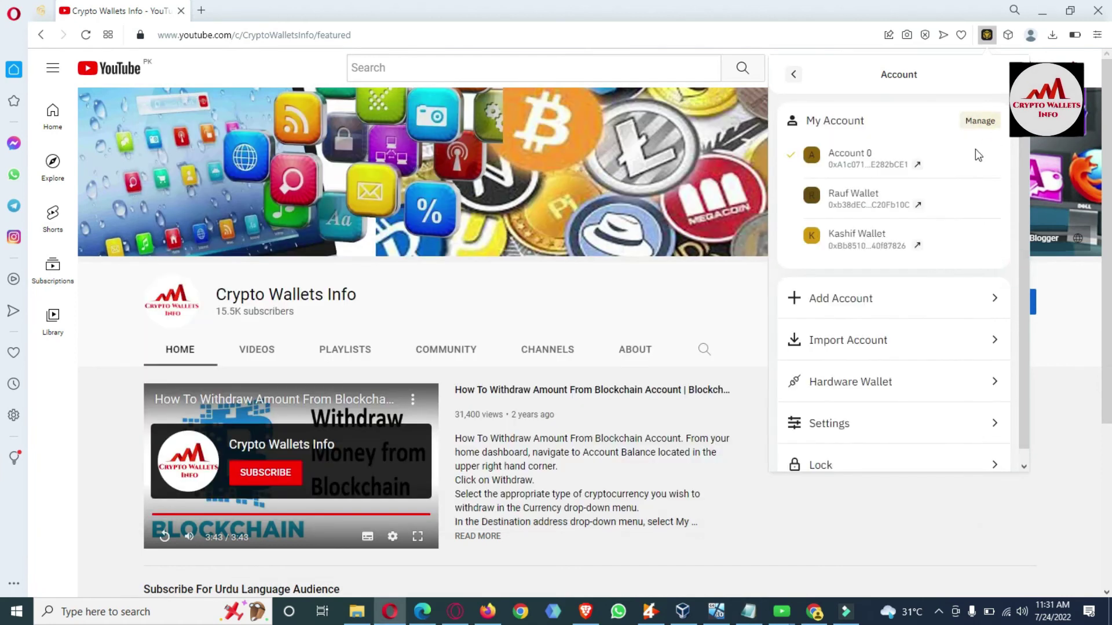
{"action": "left_click", "coordinate": [844, 349]}
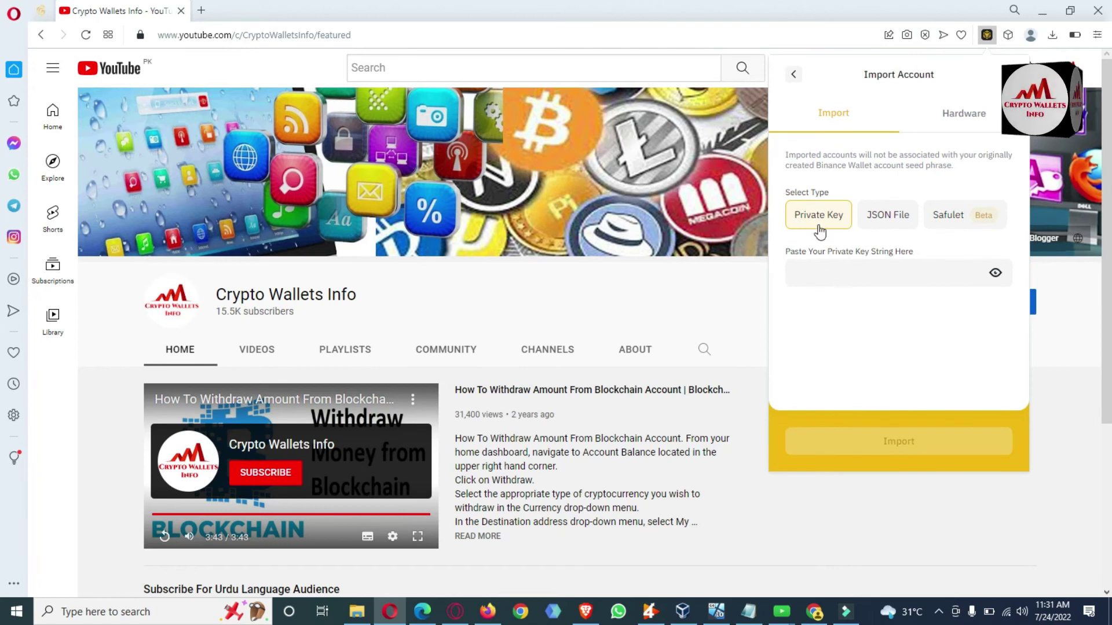
{"action": "left_click", "coordinate": [826, 268]}
{"action": "key", "text": "ctrl+v"}
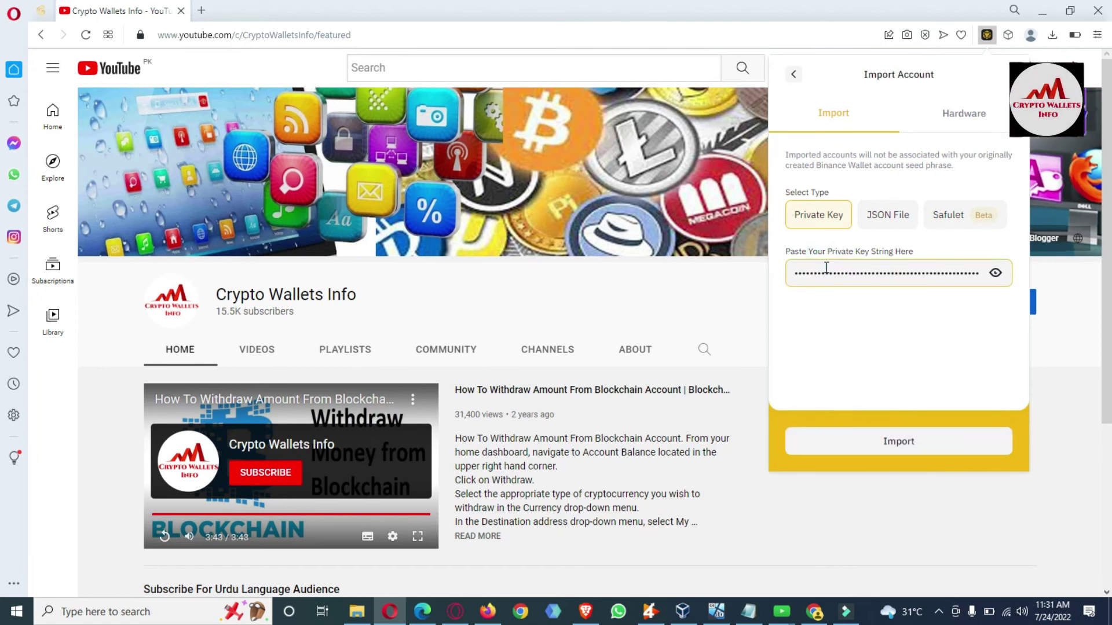
{"action": "left_click", "coordinate": [907, 450]}
{"action": "left_click", "coordinate": [901, 446]}
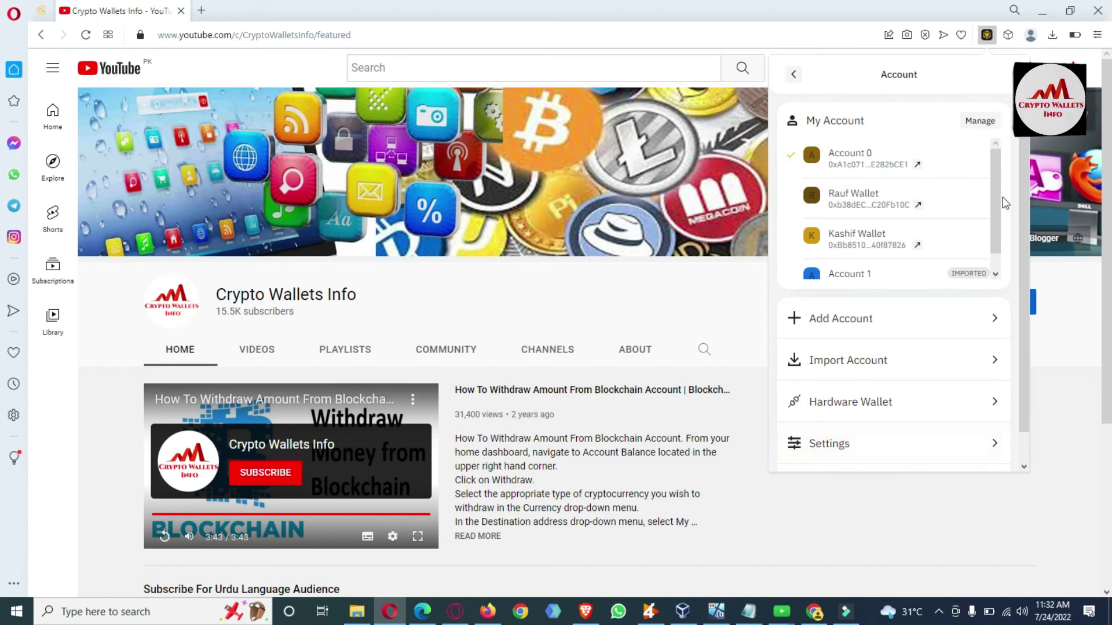
{"action": "scroll", "coordinate": [905, 256], "scroll_direction": "down", "scroll_amount": 1}
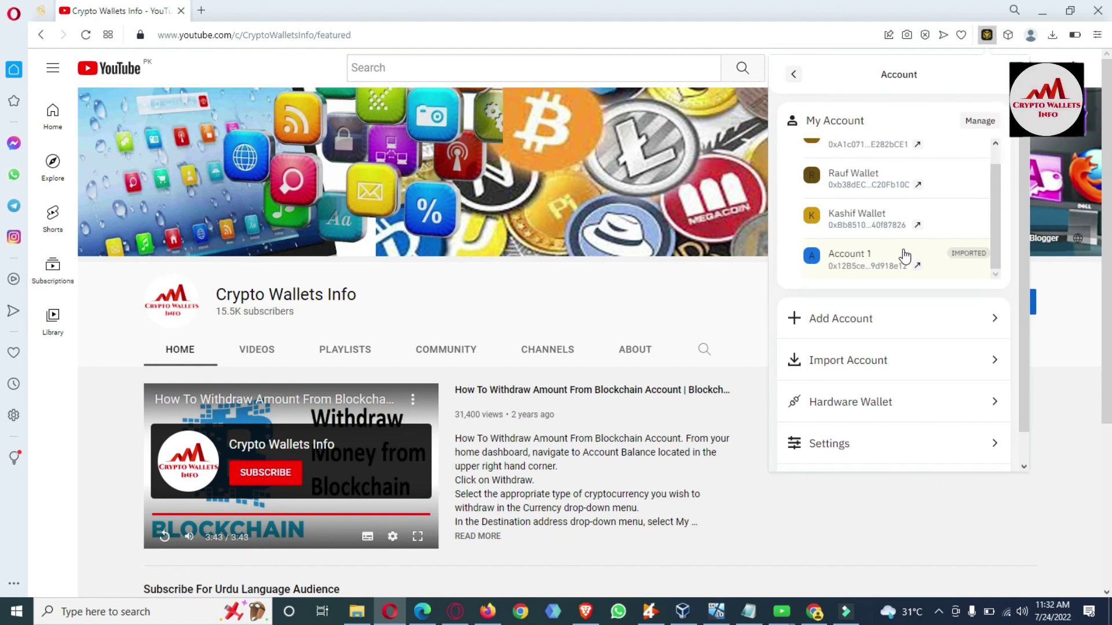
Close the wallet popup and select the channel name text on the YouTube page
{"action": "left_click", "coordinate": [552, 303]}
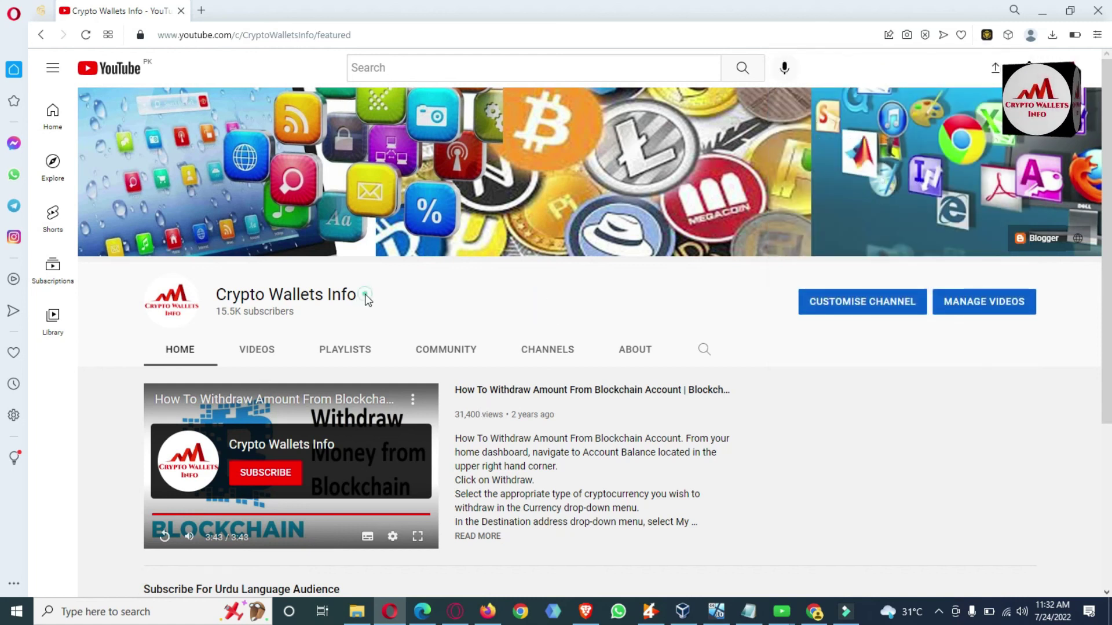
{"action": "left_click_drag", "start_coordinate": [367, 298], "coordinate": [230, 295]}
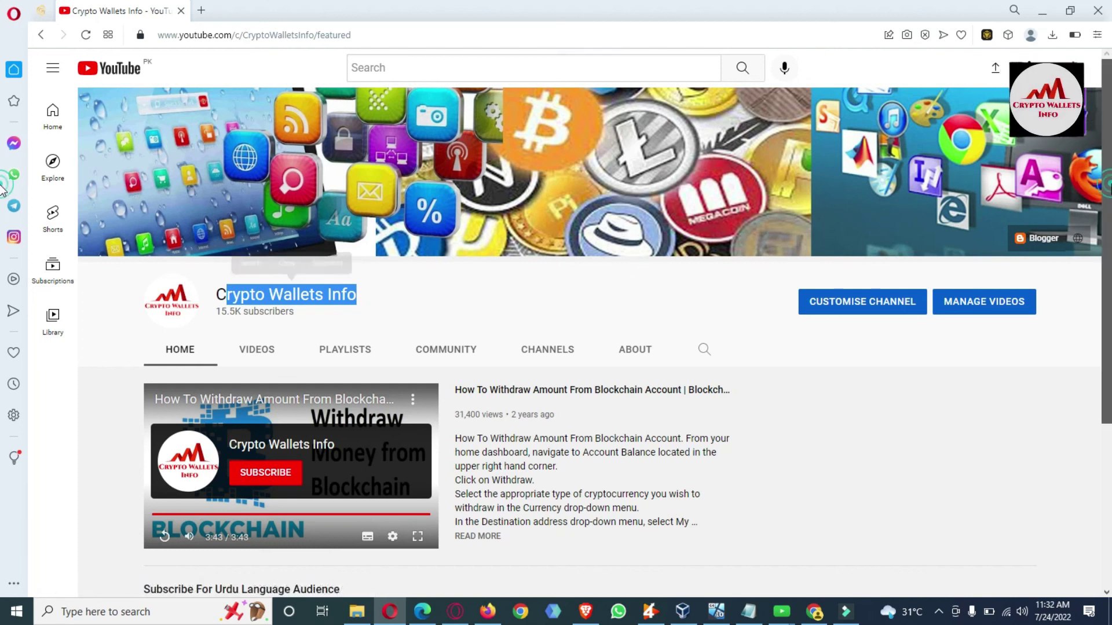
{"action": "scroll", "coordinate": [241, 585], "scroll_direction": "down", "scroll_amount": 3}
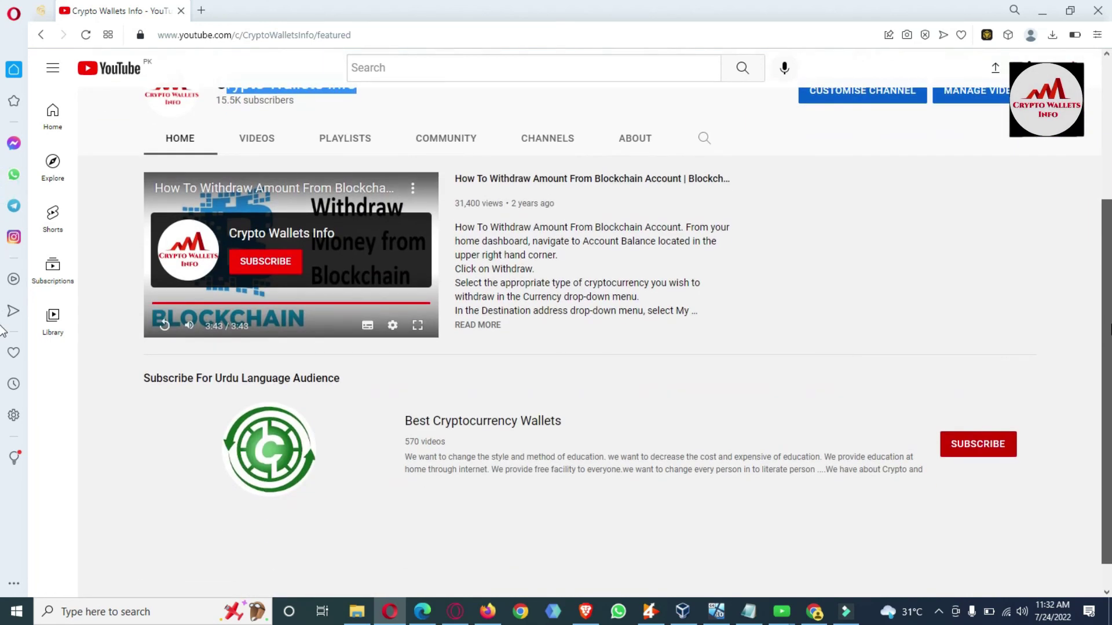
{"action": "scroll", "coordinate": [3, 330], "scroll_direction": "up", "scroll_amount": 3}
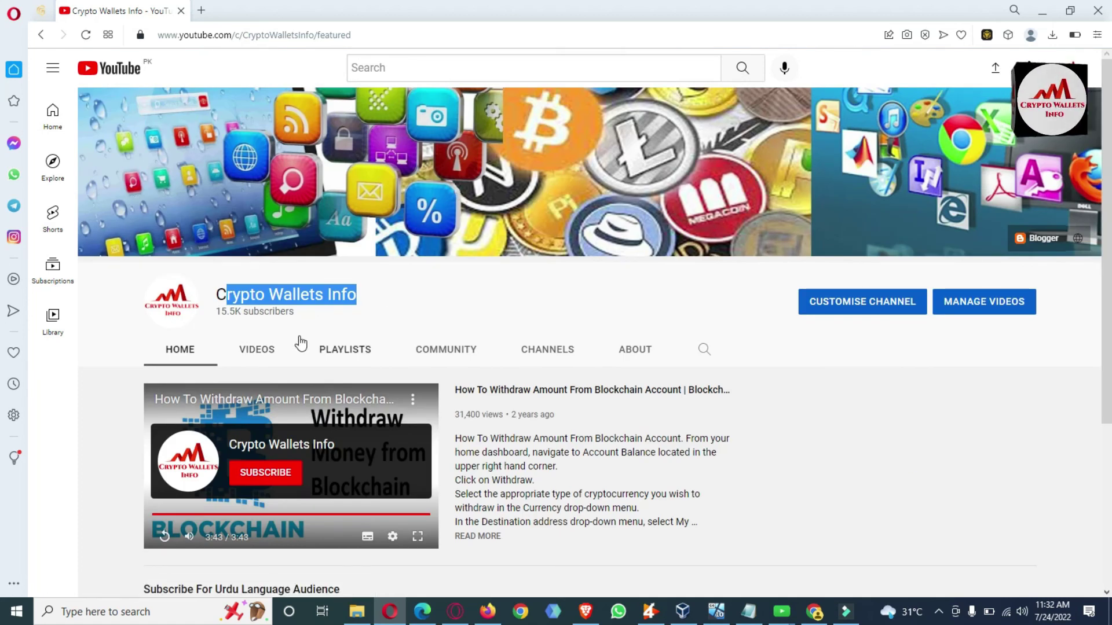
Show the channel's Videos tab and browse through its Uploads list
{"action": "left_click", "coordinate": [259, 352]}
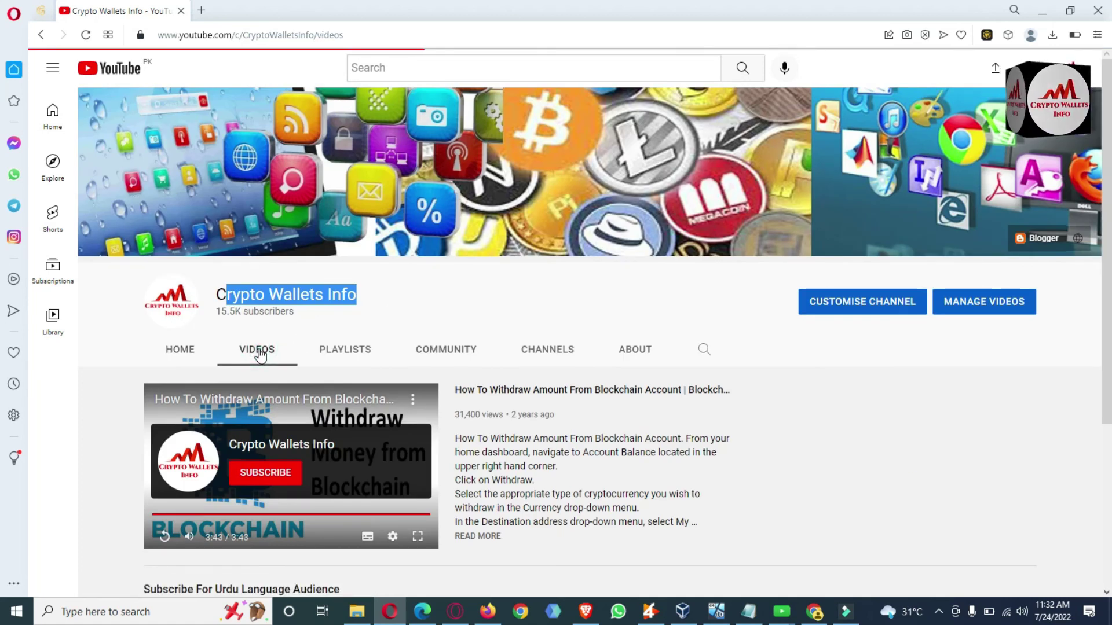
{"action": "scroll", "coordinate": [3, 204], "scroll_direction": "down", "scroll_amount": 2}
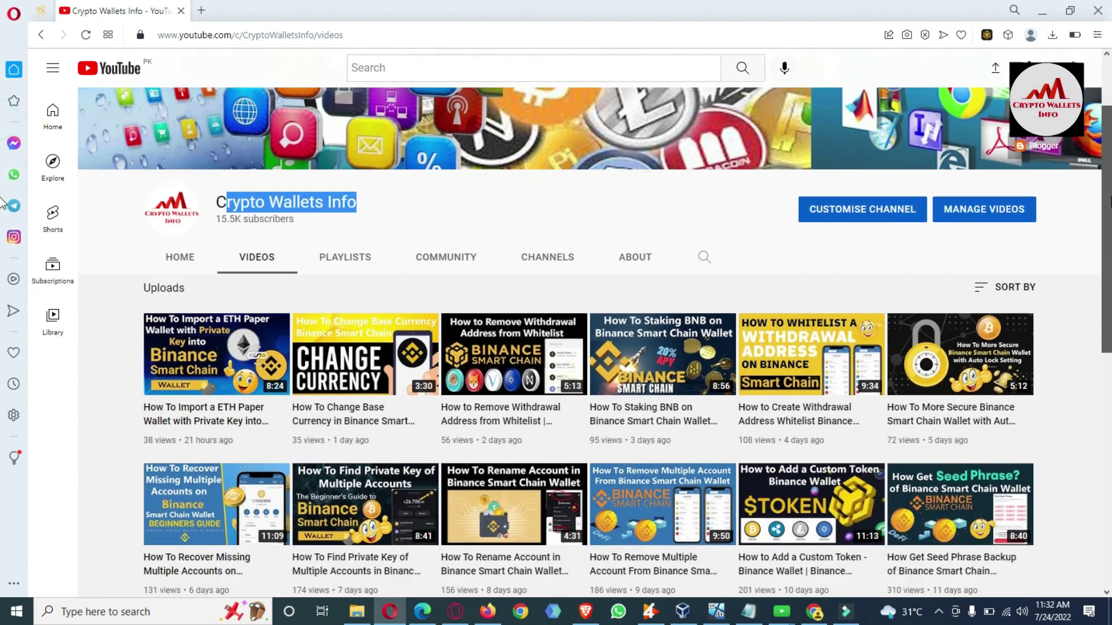
{"action": "scroll", "coordinate": [3, 204], "scroll_direction": "down", "scroll_amount": 9}
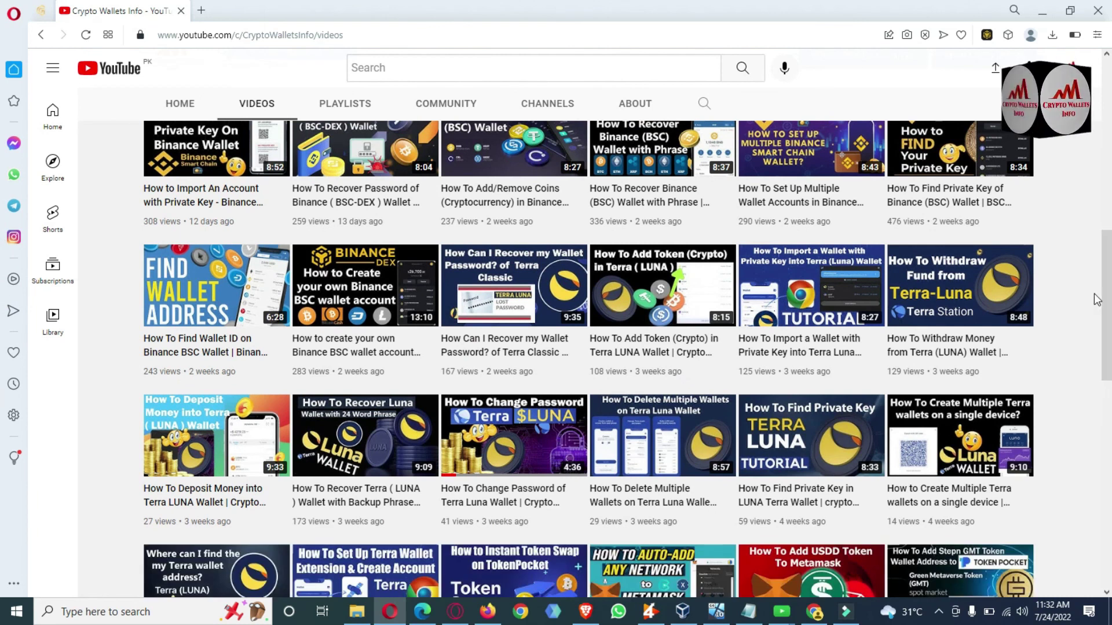
{"action": "scroll", "coordinate": [3, 347], "scroll_direction": "down", "scroll_amount": 5}
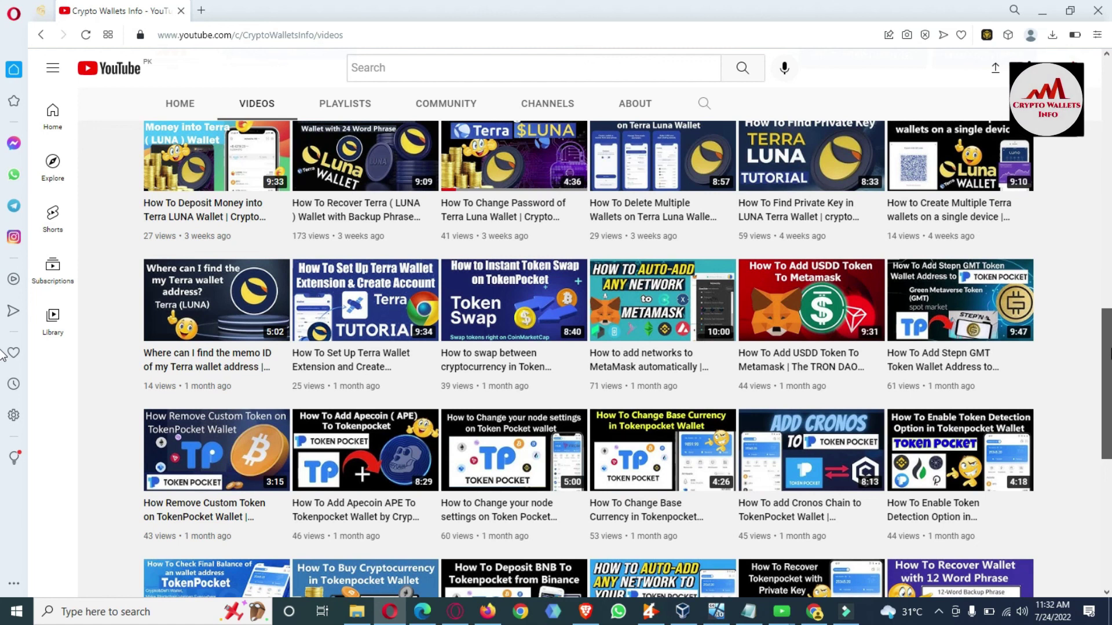
{"action": "scroll", "coordinate": [3, 356], "scroll_direction": "up", "scroll_amount": 5}
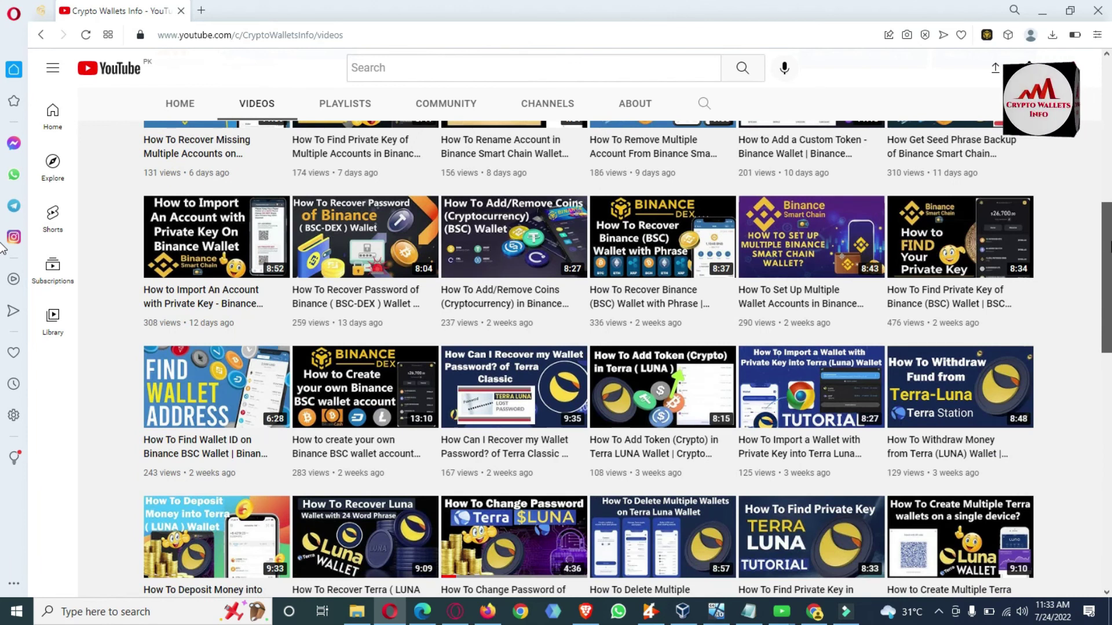
{"action": "scroll", "coordinate": [3, 249], "scroll_direction": "down", "scroll_amount": 5}
{"action": "scroll", "coordinate": [3, 174], "scroll_direction": "up", "scroll_amount": 15}
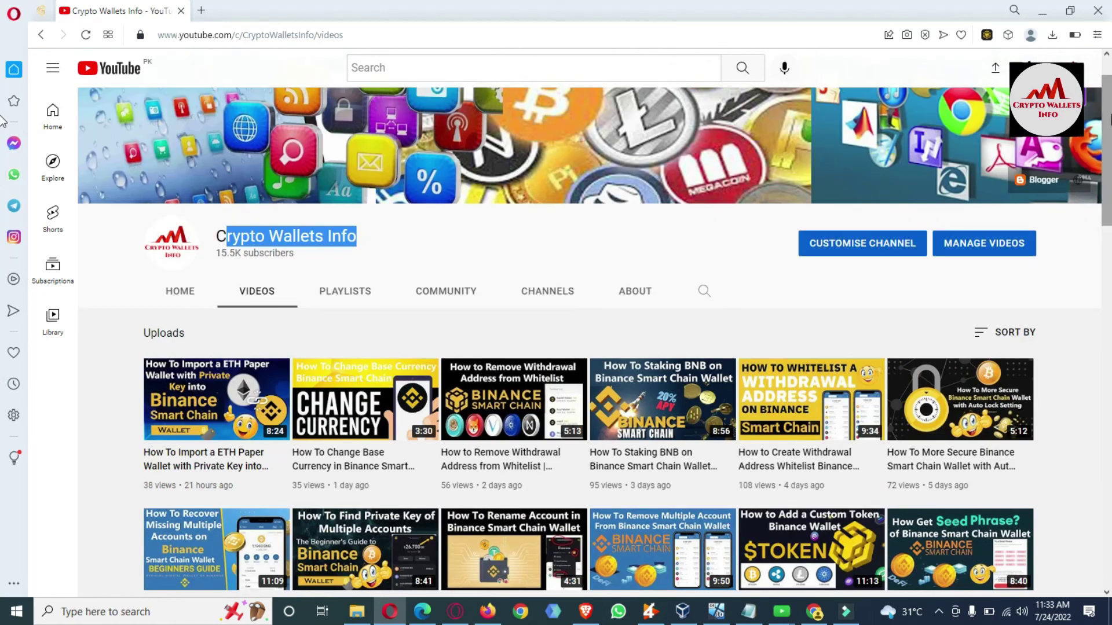
{"action": "scroll", "coordinate": [3, 119], "scroll_direction": "up", "scroll_amount": 1}
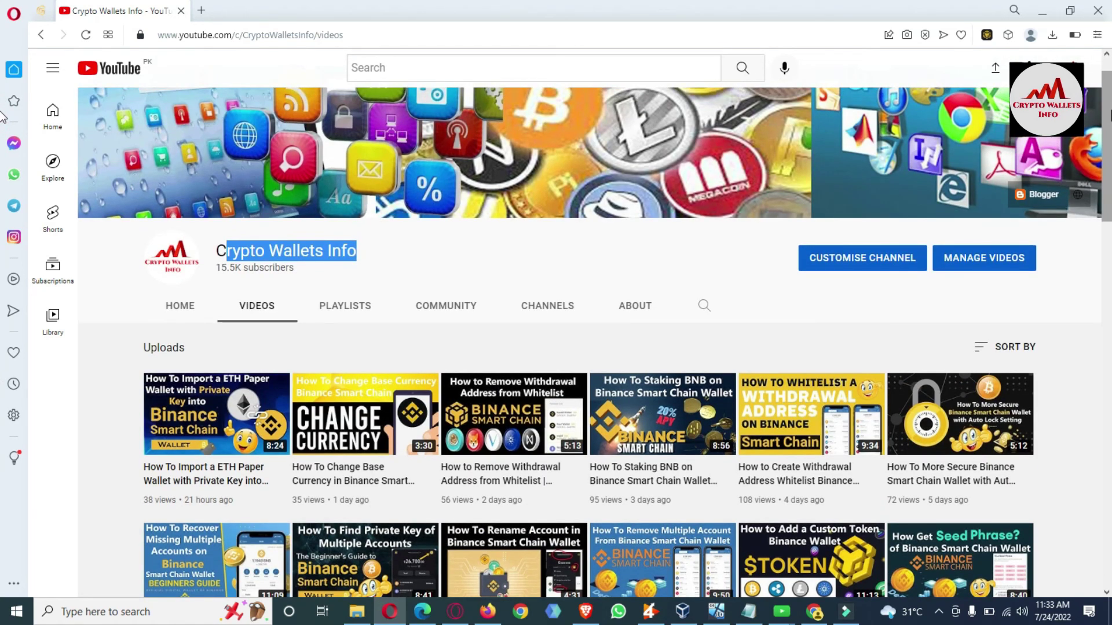